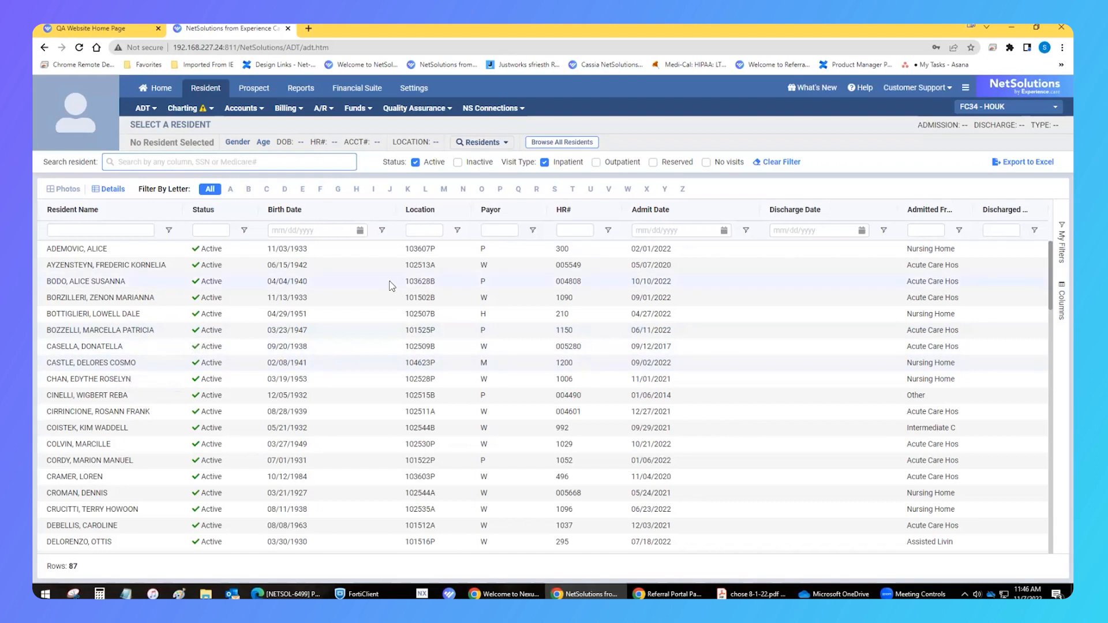
# Search the resident list by the new resident's last name, then clear the search
pyautogui.click(185, 161)
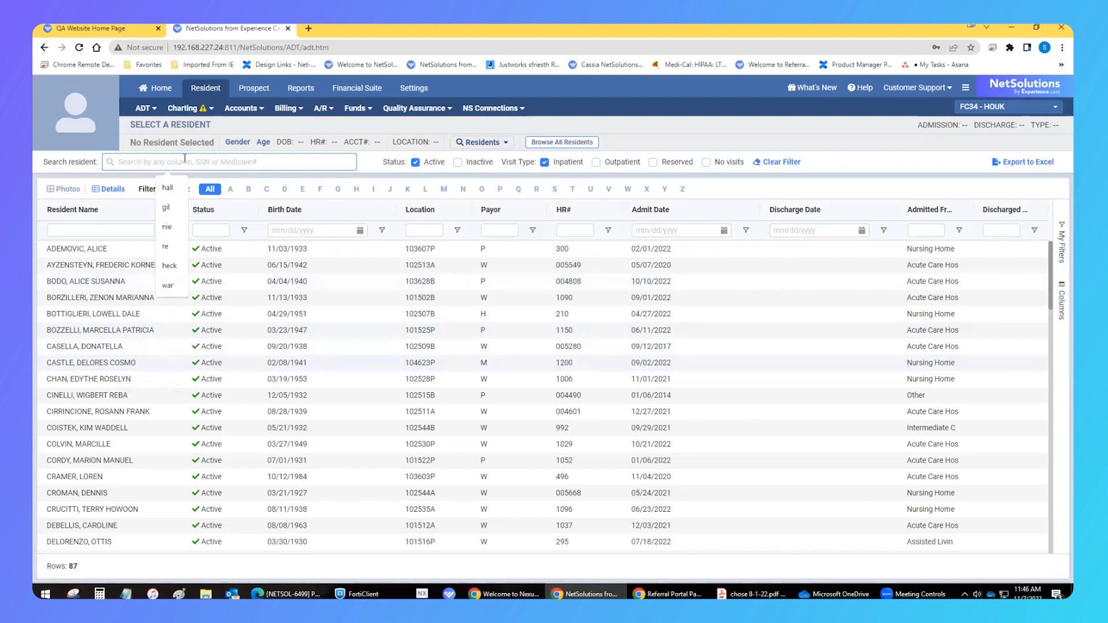
pyautogui.write('clark')
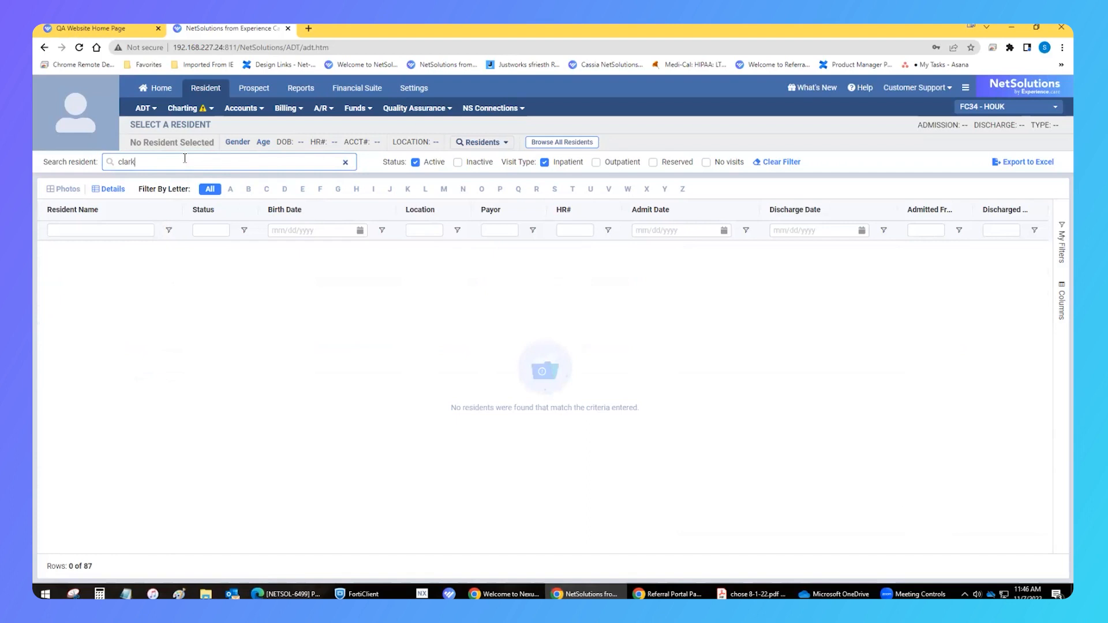
pyautogui.doubleClick(119, 163)
pyautogui.press('BackSpace')
# Start a new resident registration and enter the resident's last and first name
pyautogui.click(145, 108)
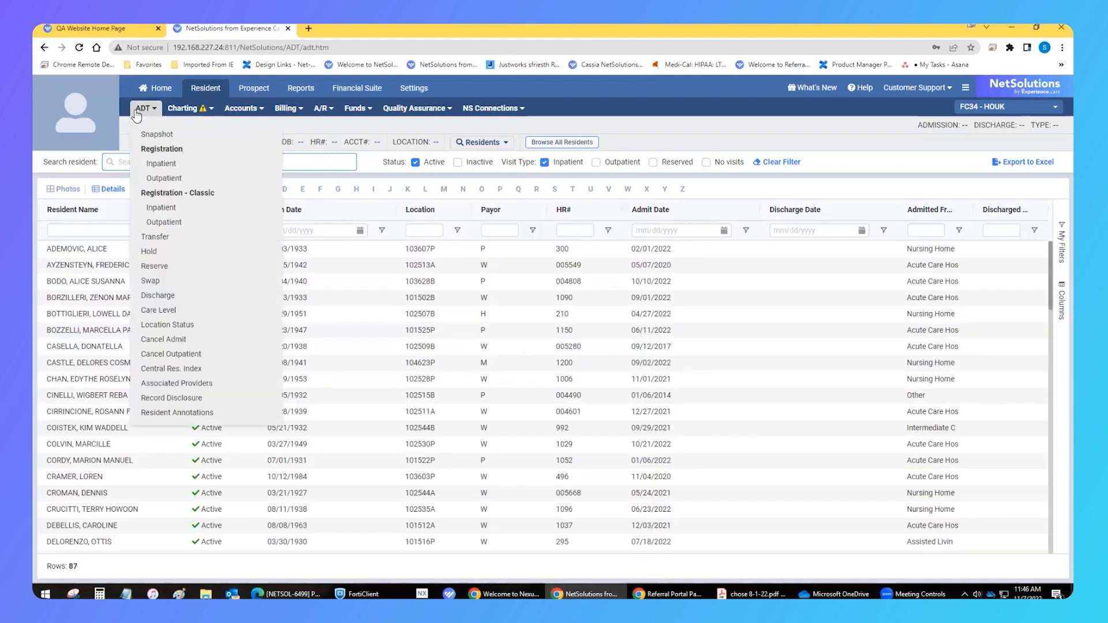
pyautogui.click(161, 151)
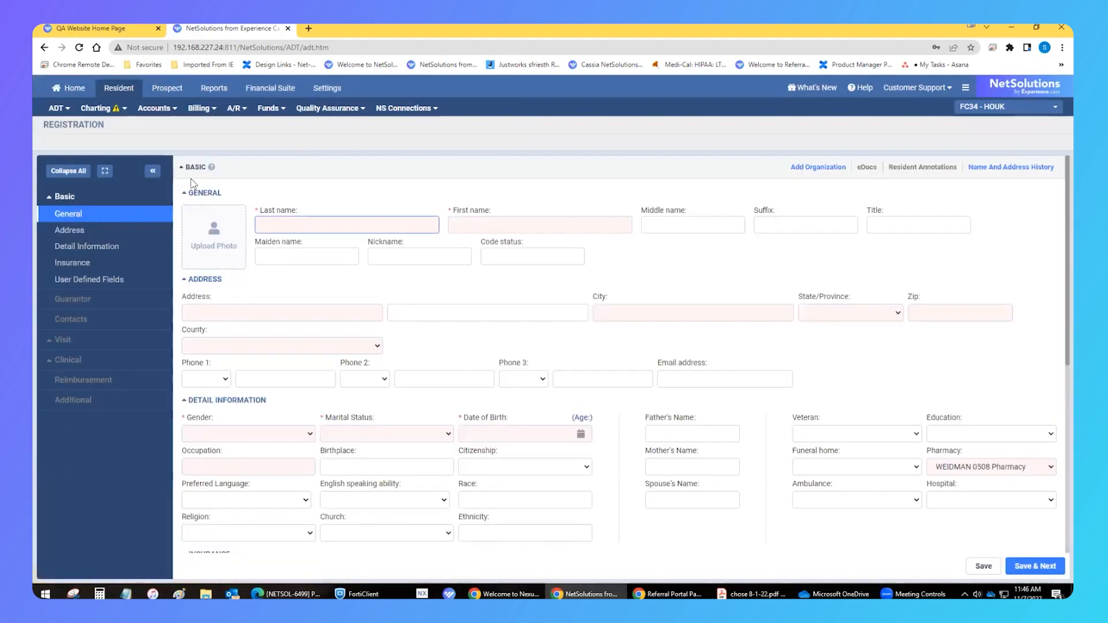
pyautogui.write('Clarjk')
pyautogui.press('BackSpace')
pyautogui.press('BackSpace')
pyautogui.write('k')
pyautogui.press('Tab')
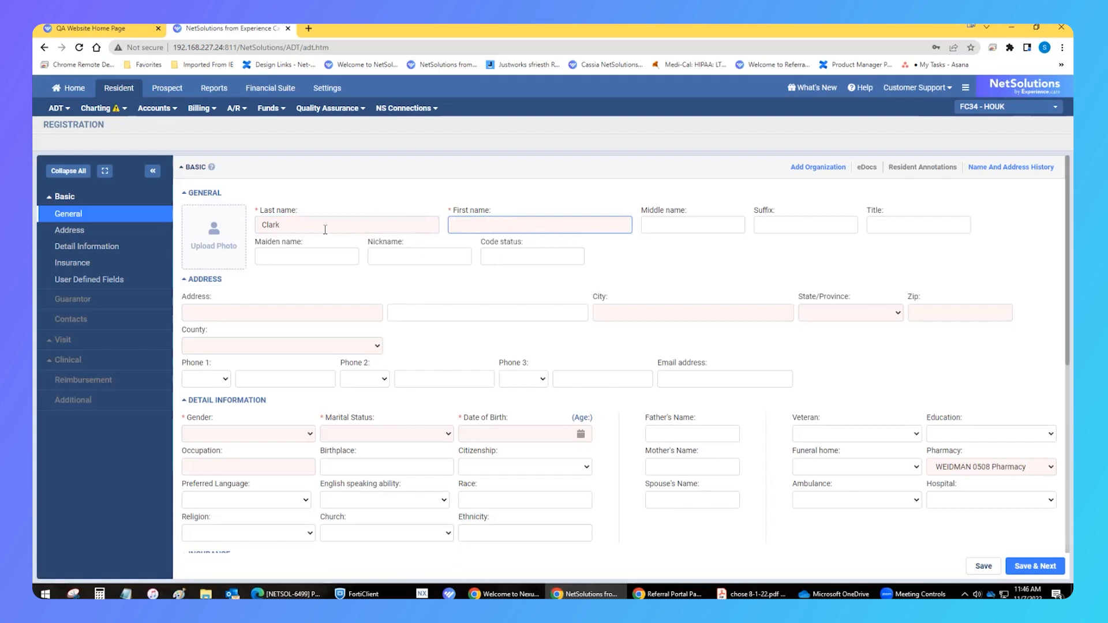
pyautogui.write('John')
# Fill in the resident's street address, city, state and zip code
pyautogui.click(238, 314)
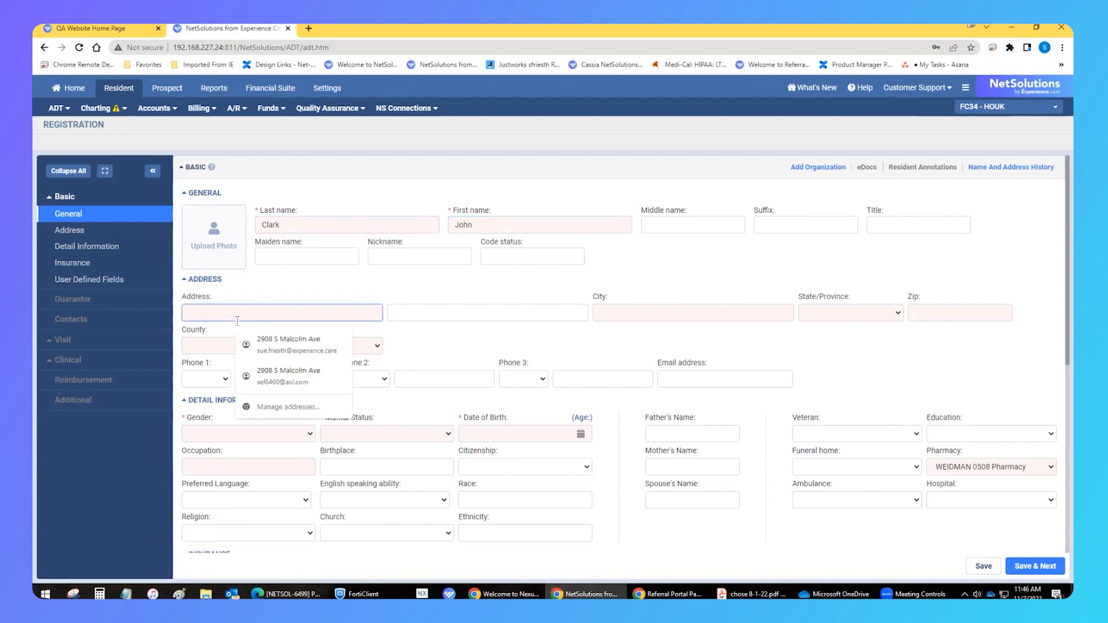
pyautogui.write('123 Main St')
pyautogui.press('Tab')
pyautogui.press('Tab')
pyautogui.write('Hometown')
pyautogui.press('Tab')
pyautogui.write('CA')
pyautogui.press('Tab')
pyautogui.write('99999')
pyautogui.press('Tab')
# Set the resident's gender to Male and marital status to Divorced
pyautogui.write('g')
pyautogui.click(283, 435)
pyautogui.click(278, 448)
pyautogui.click(382, 435)
pyautogui.click(381, 466)
# Enter the resident's date of birth and the occupation Driver
pyautogui.click(539, 432)
pyautogui.write('01/01/1950')
pyautogui.press('Tab')
pyautogui.write('Driver')
# Enter the social security, Medicare MBI and health record numbers, then save and continue, declining the browser's address-saving offer
pyautogui.scroll(-3, 240, 439)
pyautogui.click(211, 368)
pyautogui.write('5555555555')
pyautogui.press('Tab')
pyautogui.write('9898989898')
pyautogui.press('Tab')
pyautogui.click(693, 453)
pyautogui.write('98989898')
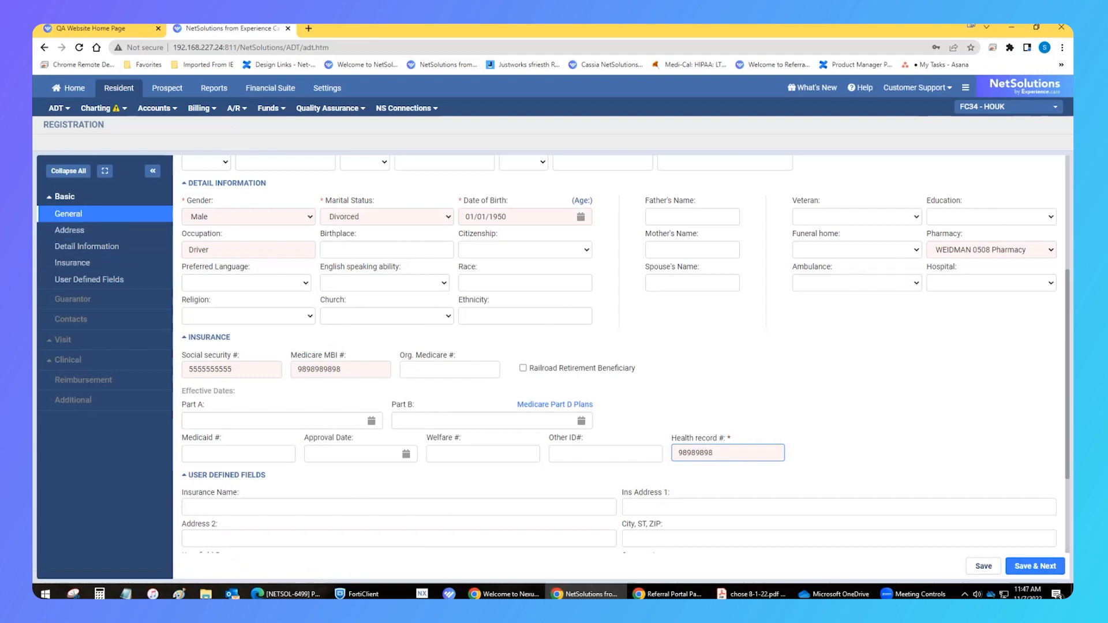
pyautogui.click(1035, 566)
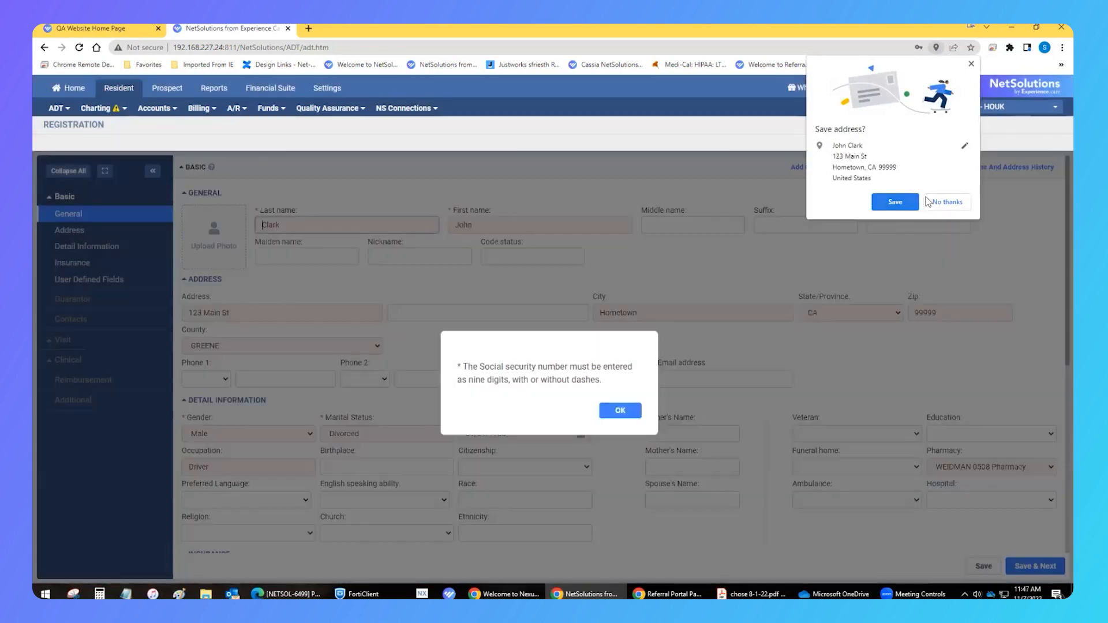
pyautogui.click(945, 201)
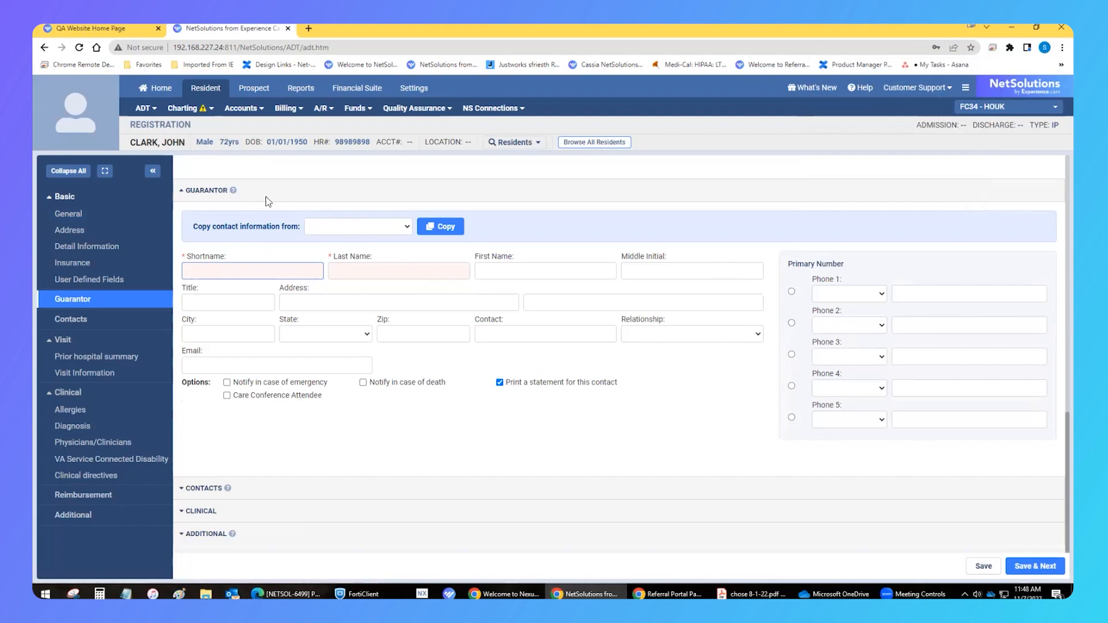
# Copy the resident's contact information into the guarantor, decline saving the address, and save and continue
pyautogui.click(406, 228)
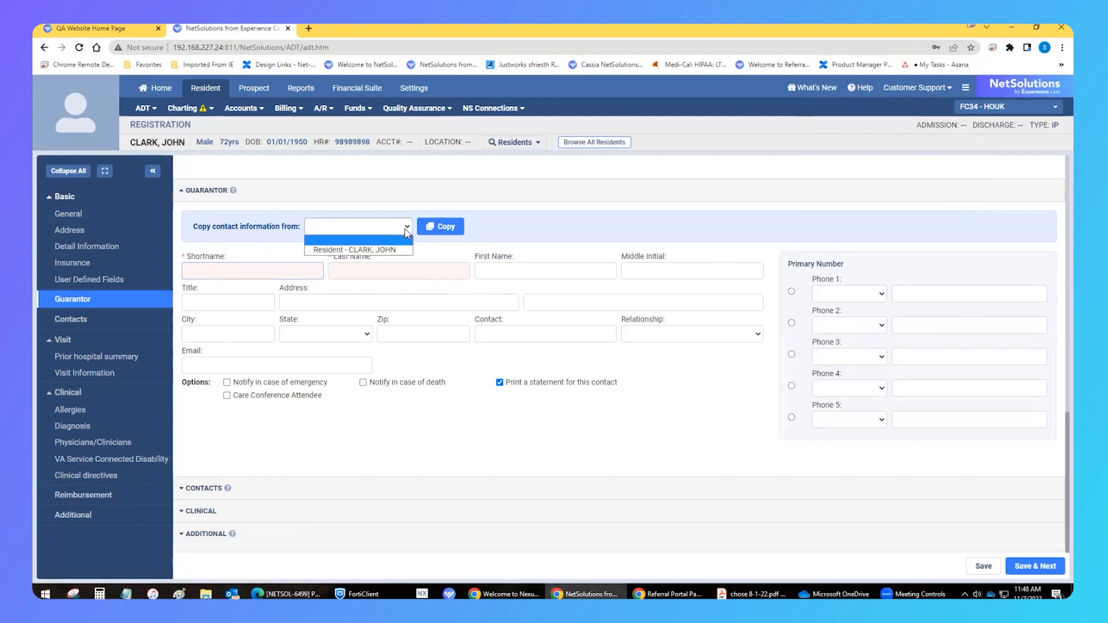
pyautogui.click(401, 250)
pyautogui.click(438, 228)
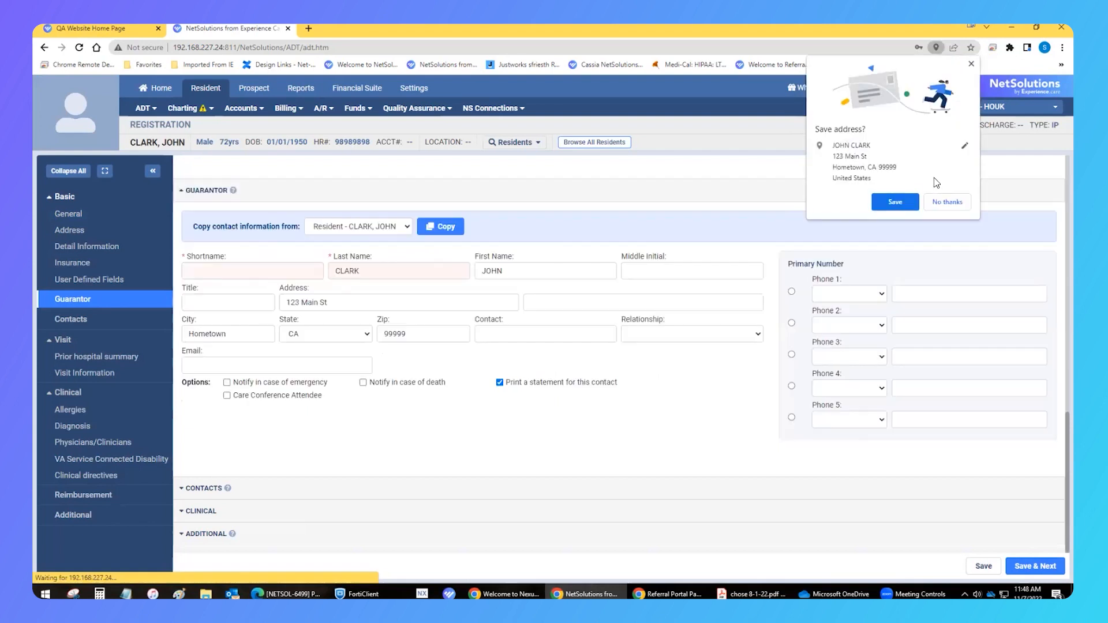
pyautogui.click(937, 203)
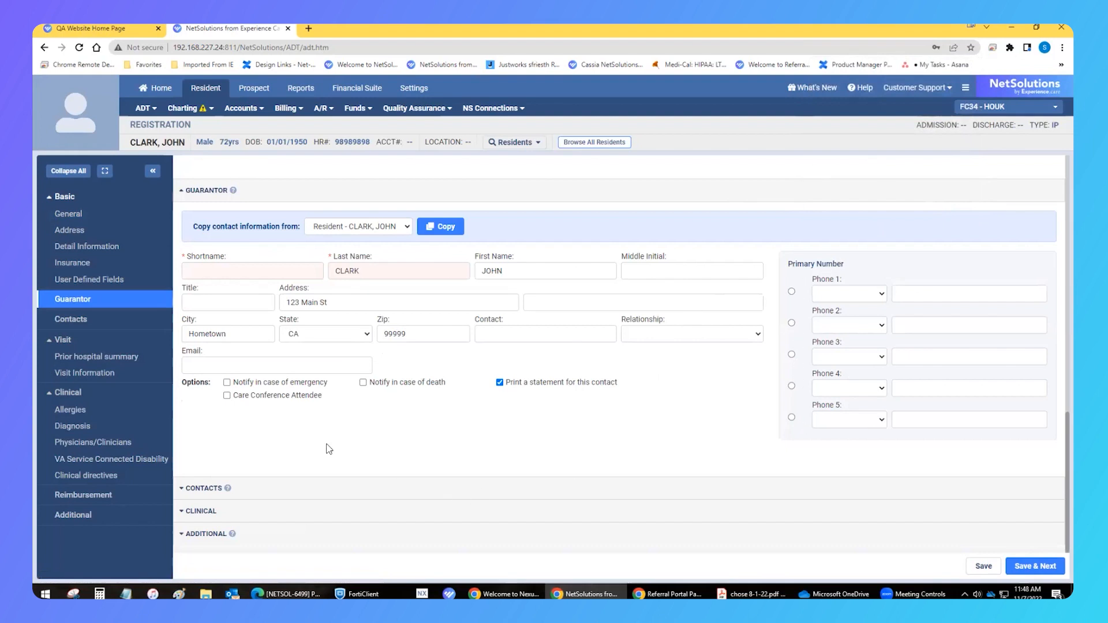
pyautogui.click(1035, 566)
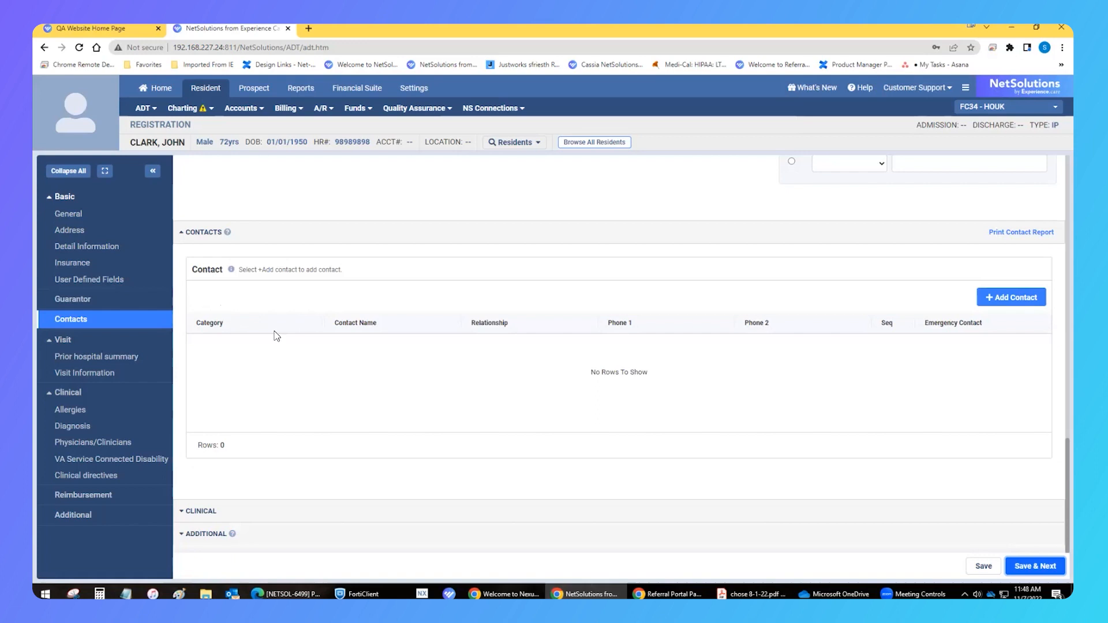
# Add a contact by copying the guarantor's information and replacing the first name with the contact's first name
pyautogui.click(1011, 297)
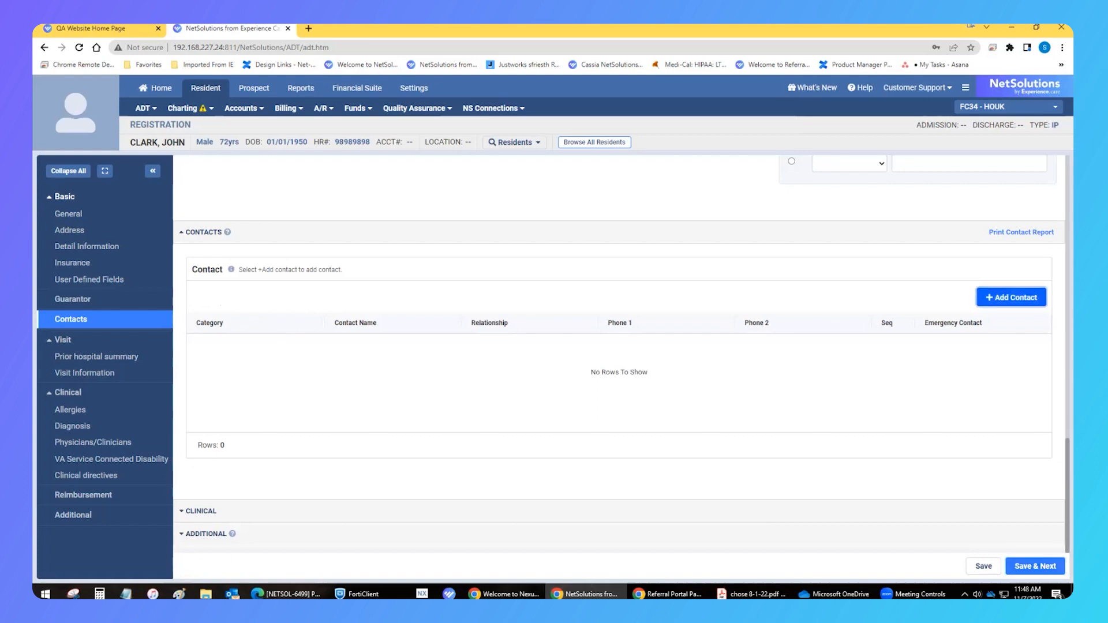
pyautogui.click(503, 247)
pyautogui.click(427, 272)
pyautogui.click(541, 249)
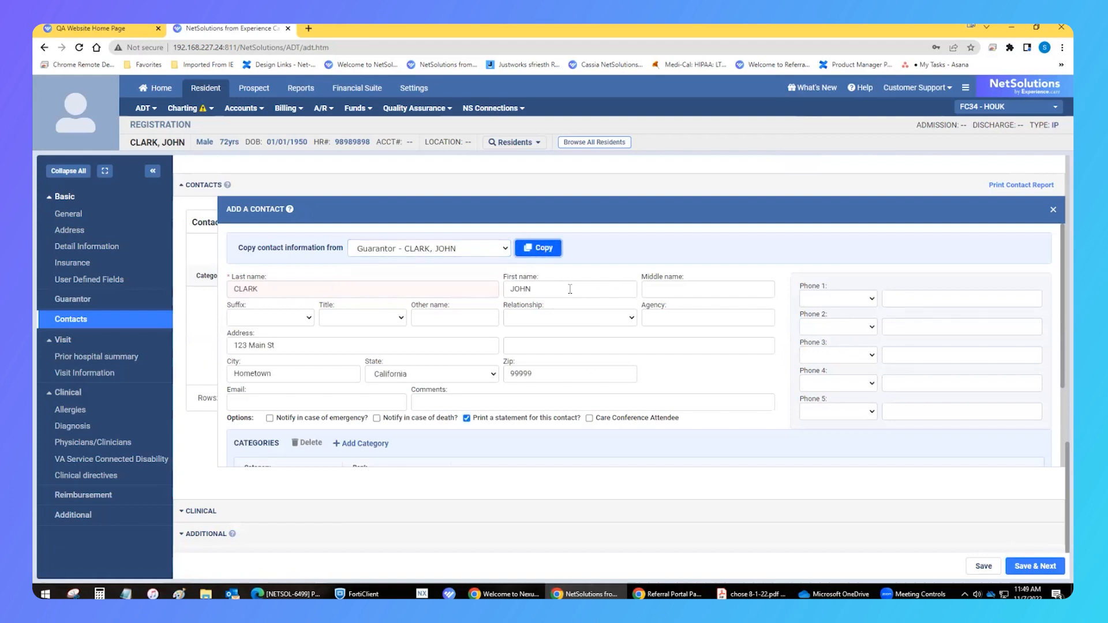
pyautogui.write('Jane')
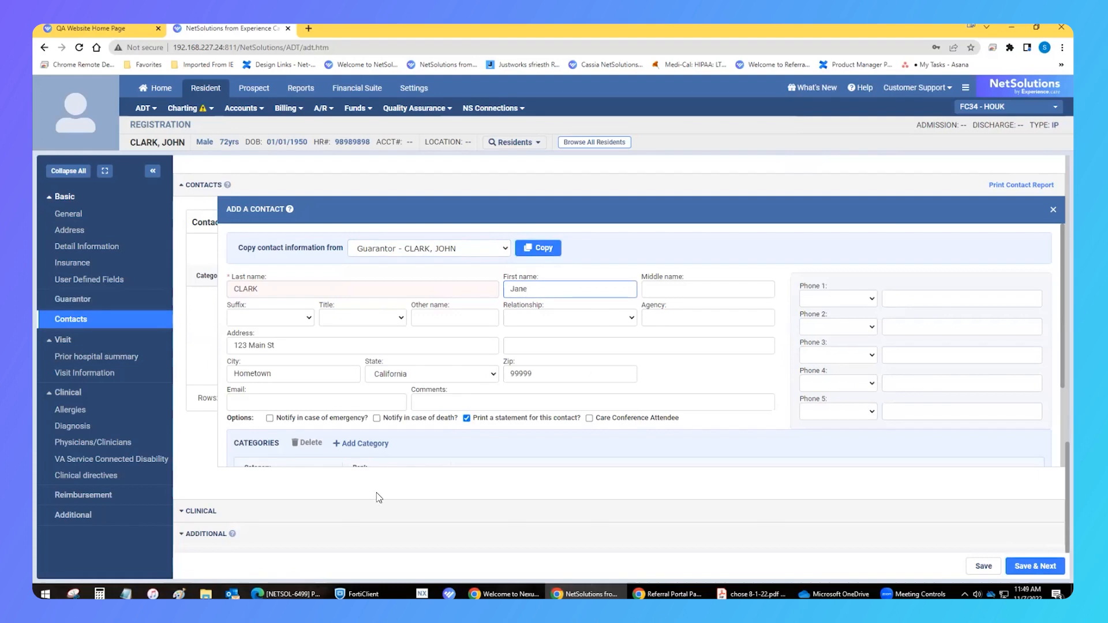
# Add the category Next of Kin with rank 1 to the contact and save it
pyautogui.scroll(-2, 441, 448)
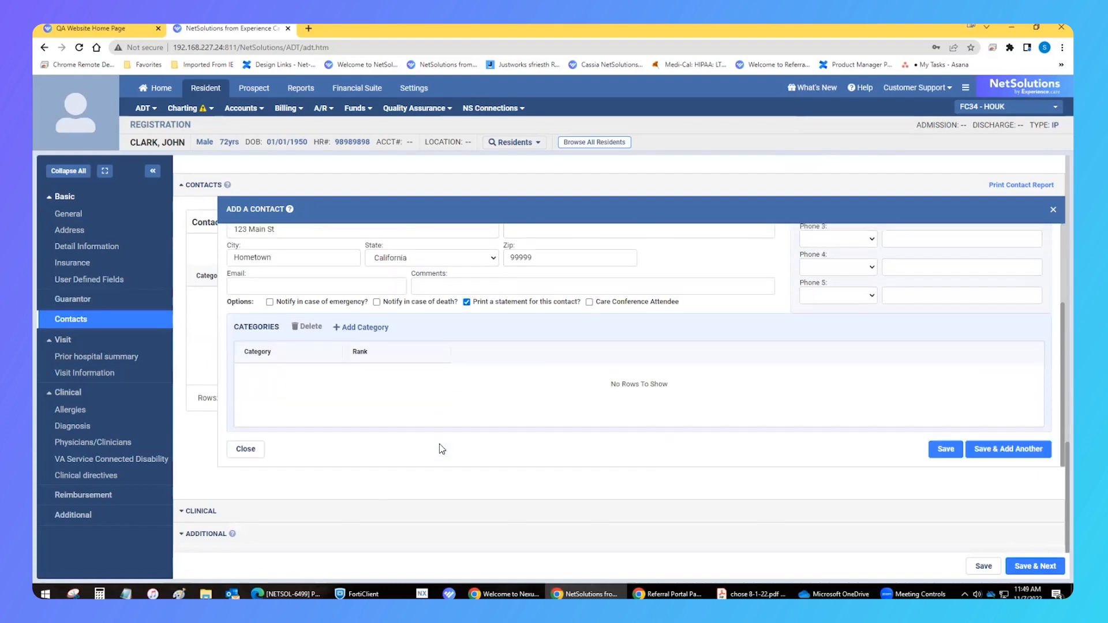
pyautogui.click(351, 328)
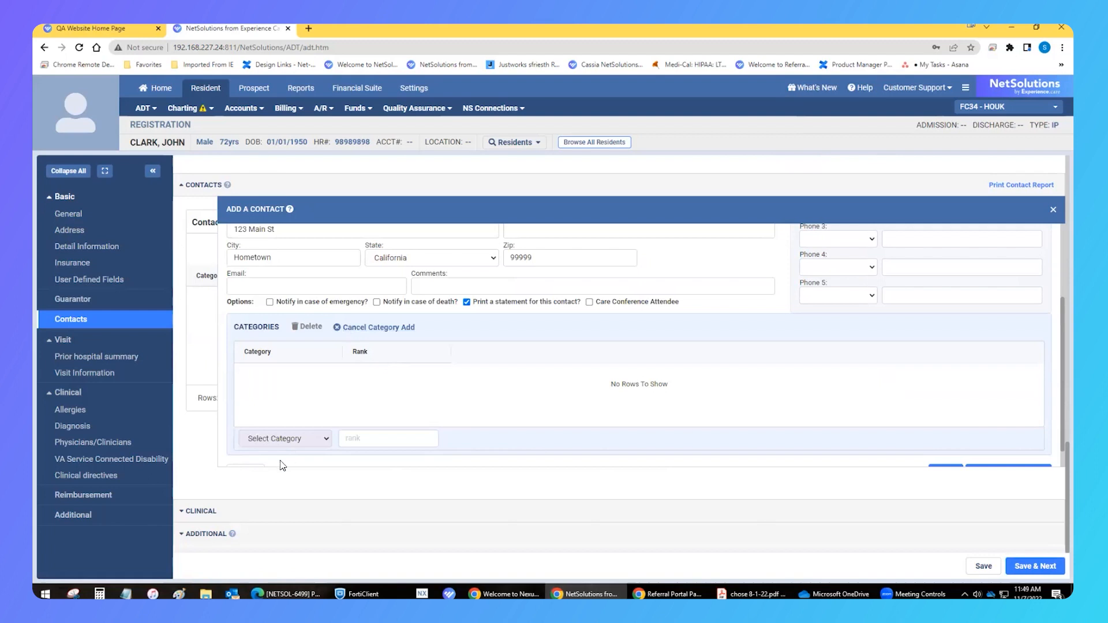
pyautogui.click(322, 440)
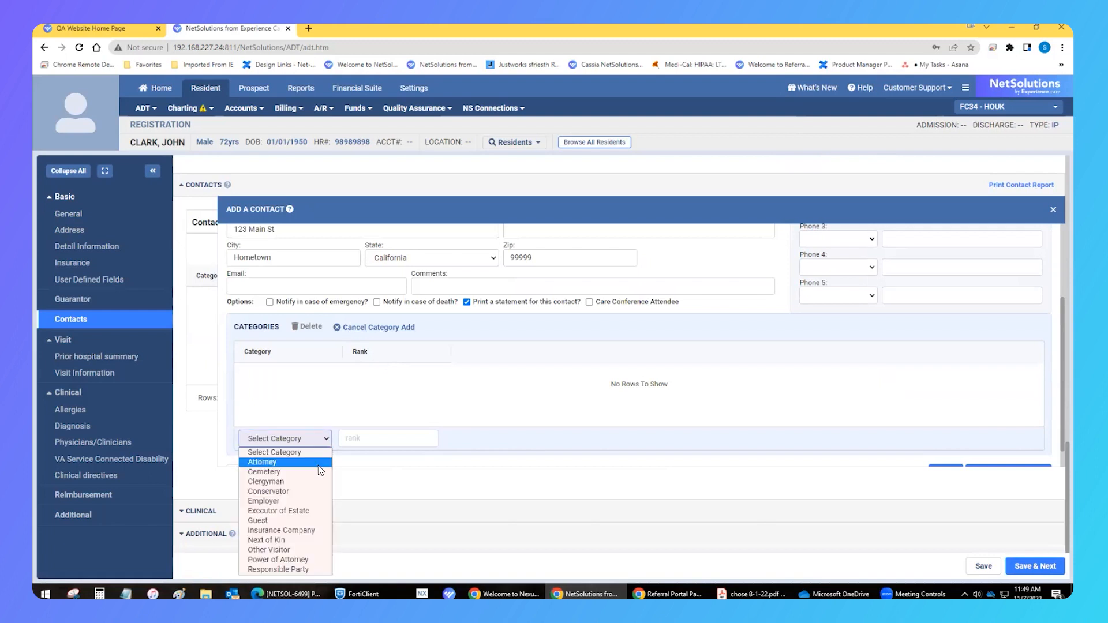
pyautogui.click(321, 541)
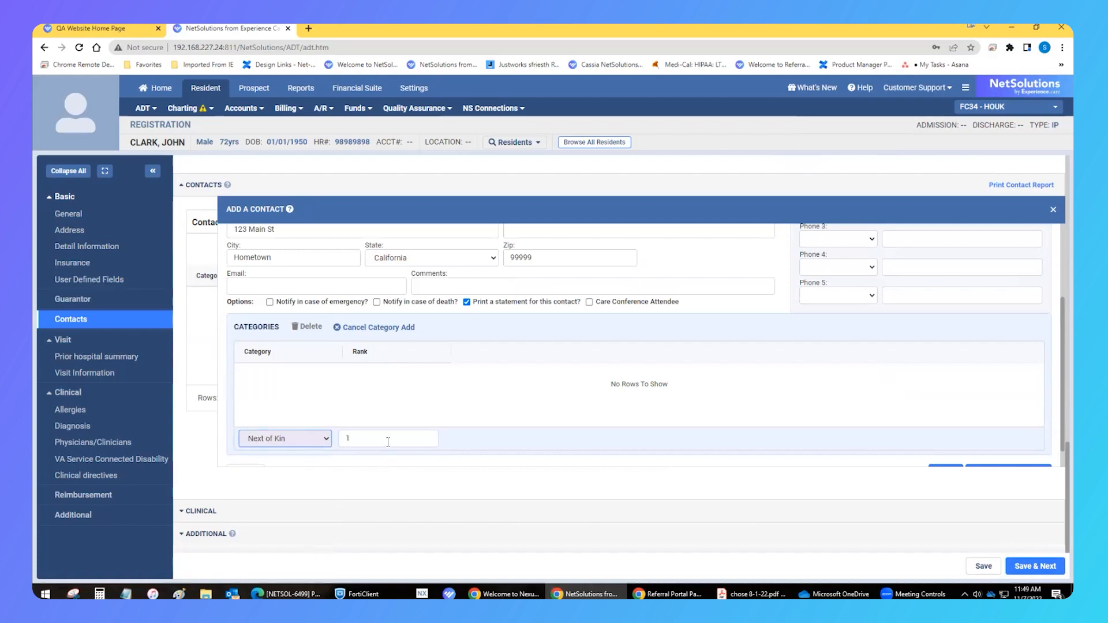
pyautogui.press('Return')
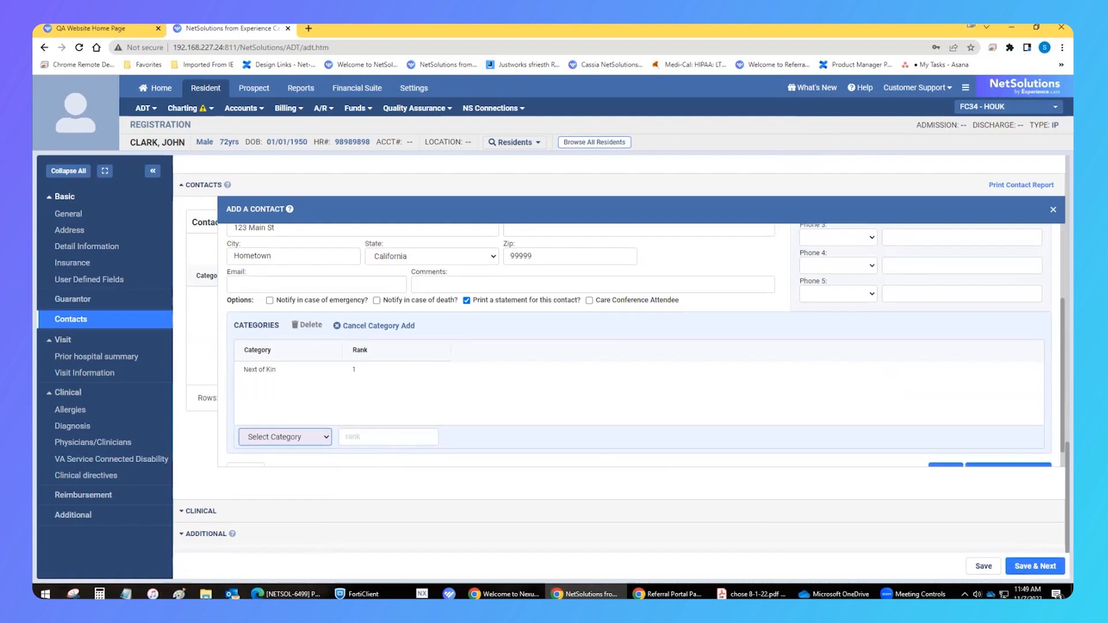
pyautogui.scroll(-1, 953, 428)
pyautogui.click(947, 450)
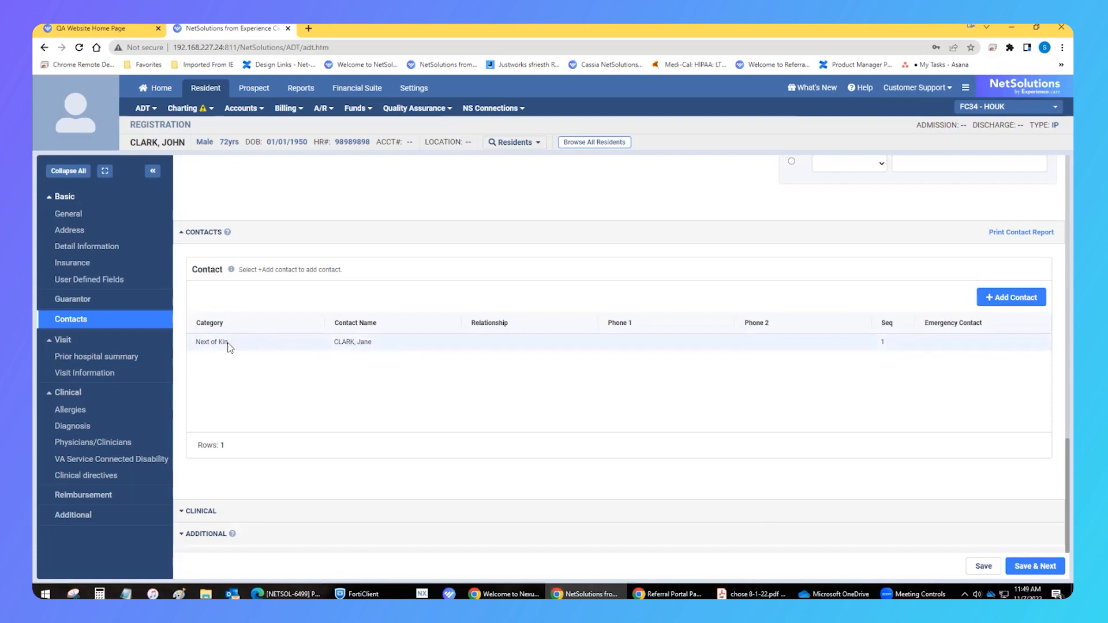
# Save and continue, choosing to proceed without a default reimbursement table
pyautogui.click(1035, 566)
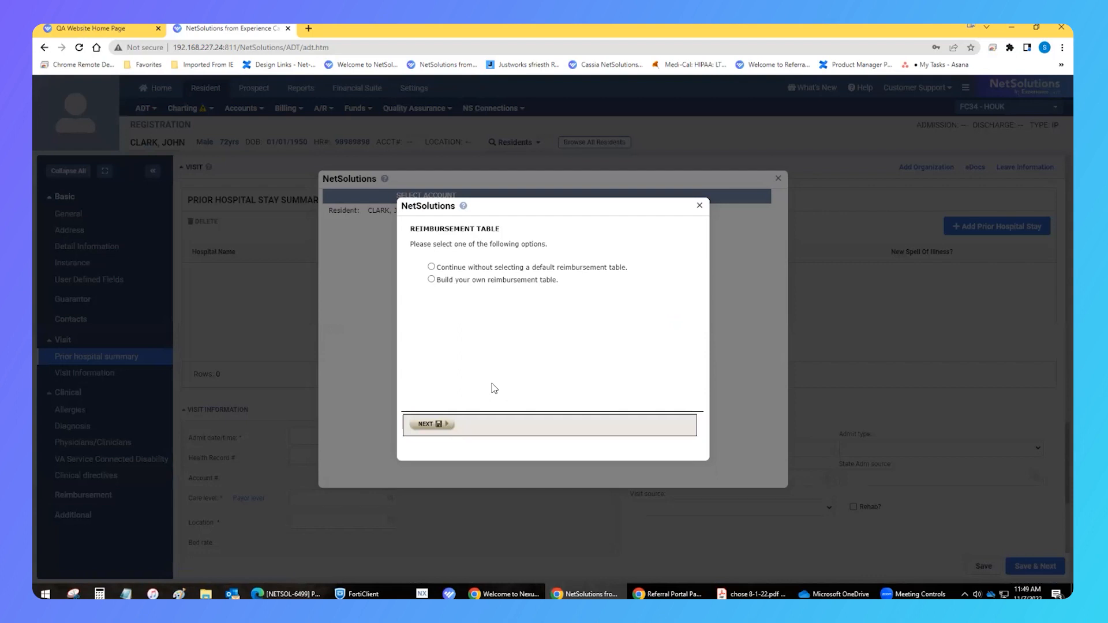
pyautogui.click(432, 267)
pyautogui.click(434, 425)
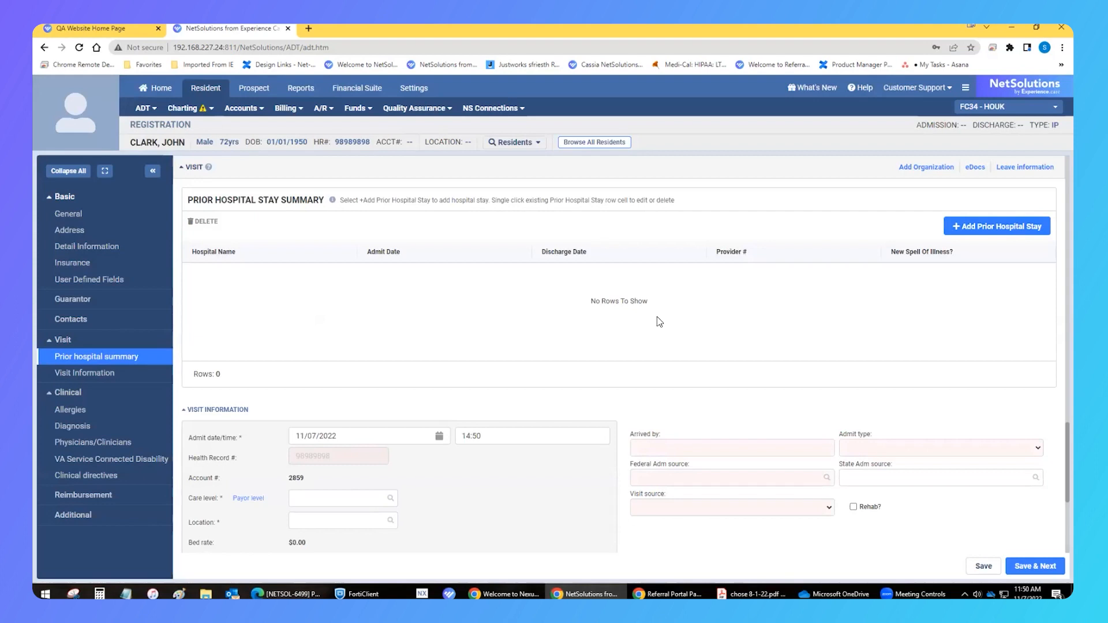
# Set the visit's care level to 300 IC
pyautogui.scroll(-1, 656, 316)
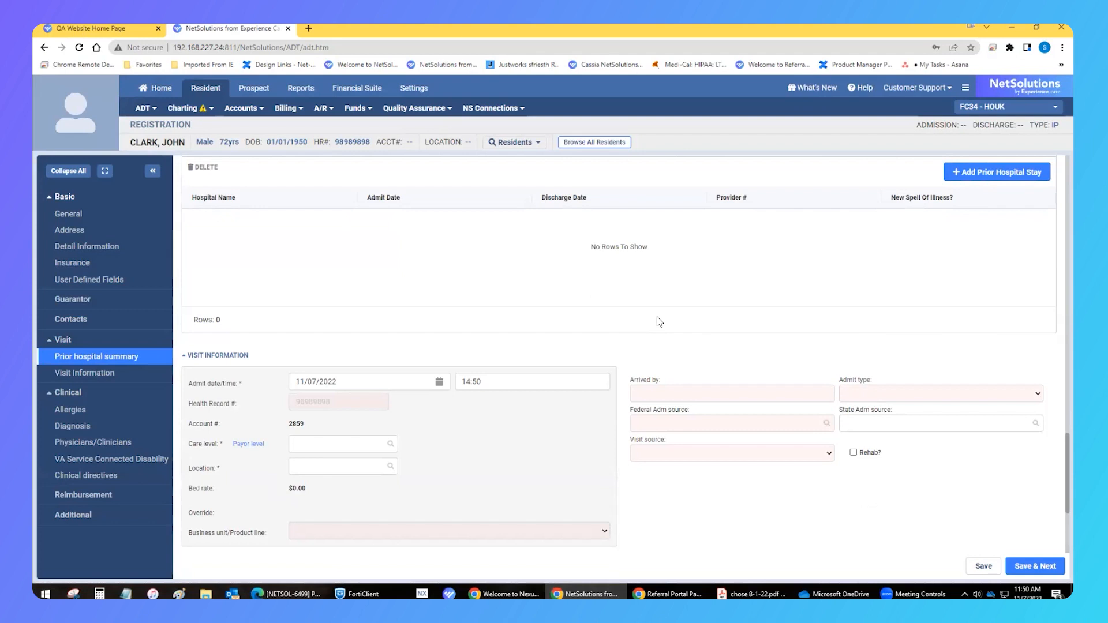
pyautogui.scroll(-3, 597, 327)
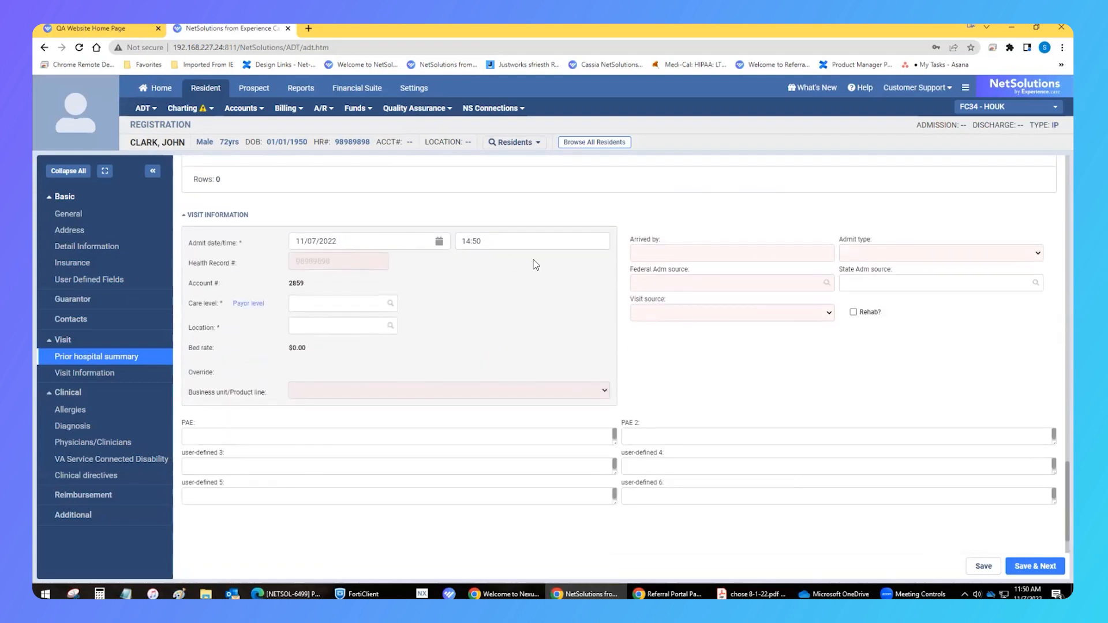
pyautogui.click(367, 303)
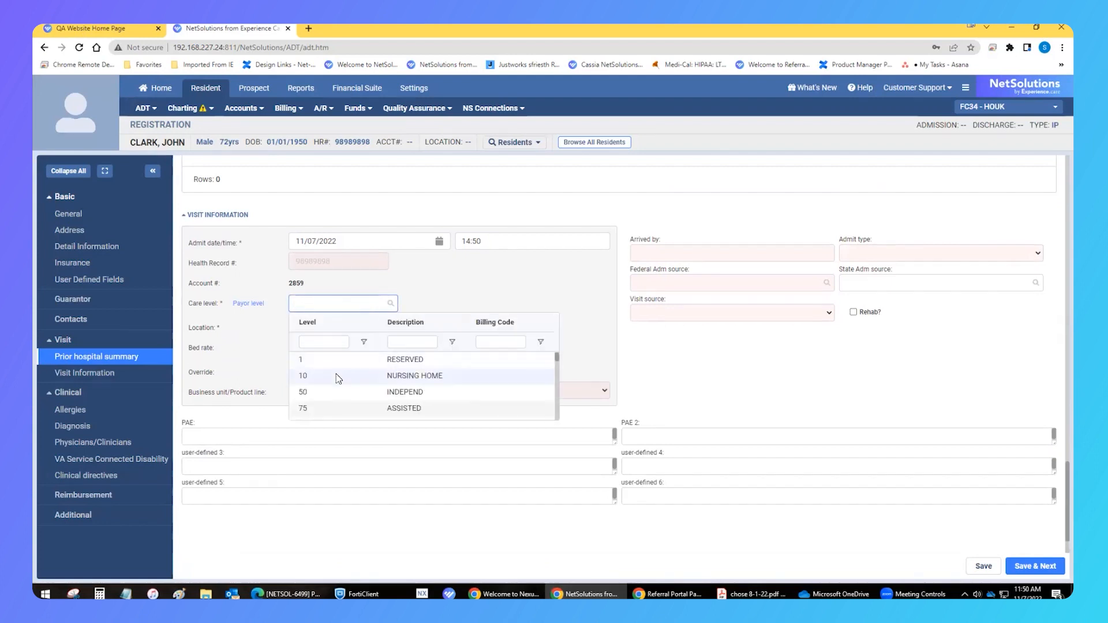
pyautogui.scroll(-3, 343, 407)
pyautogui.scroll(3, 344, 405)
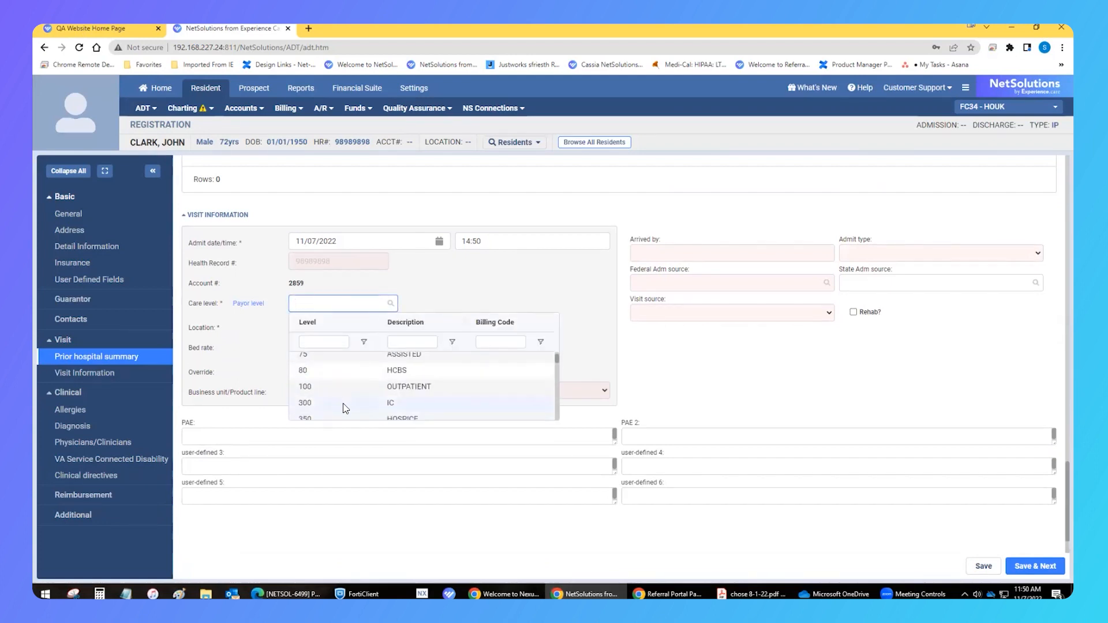
pyautogui.click(345, 404)
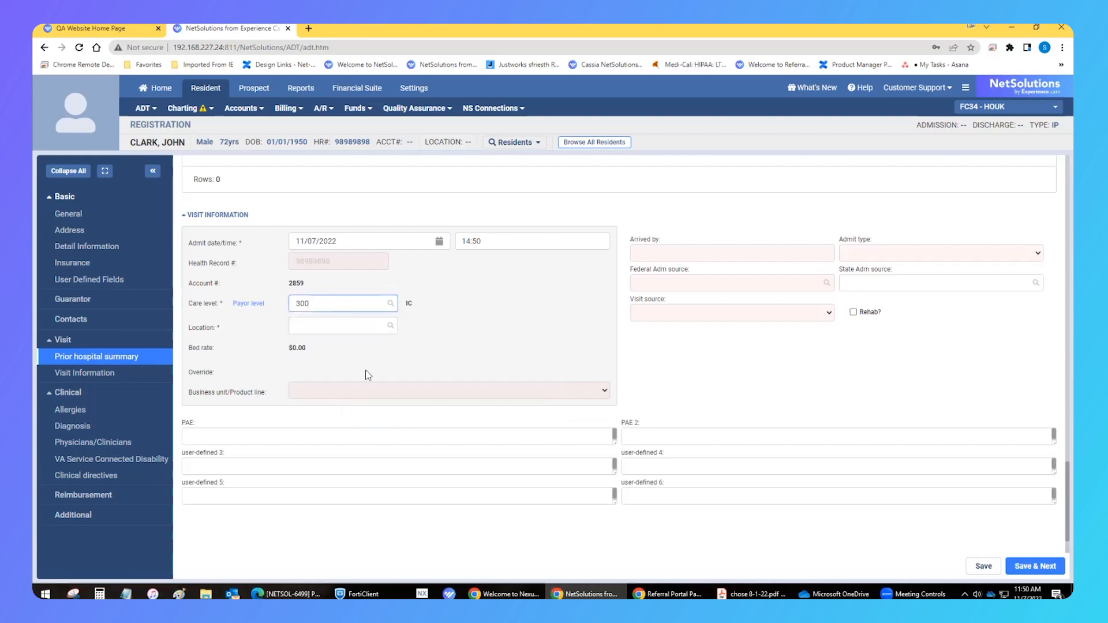
# Select location 101502A from the bed search for the visit
pyautogui.click(389, 327)
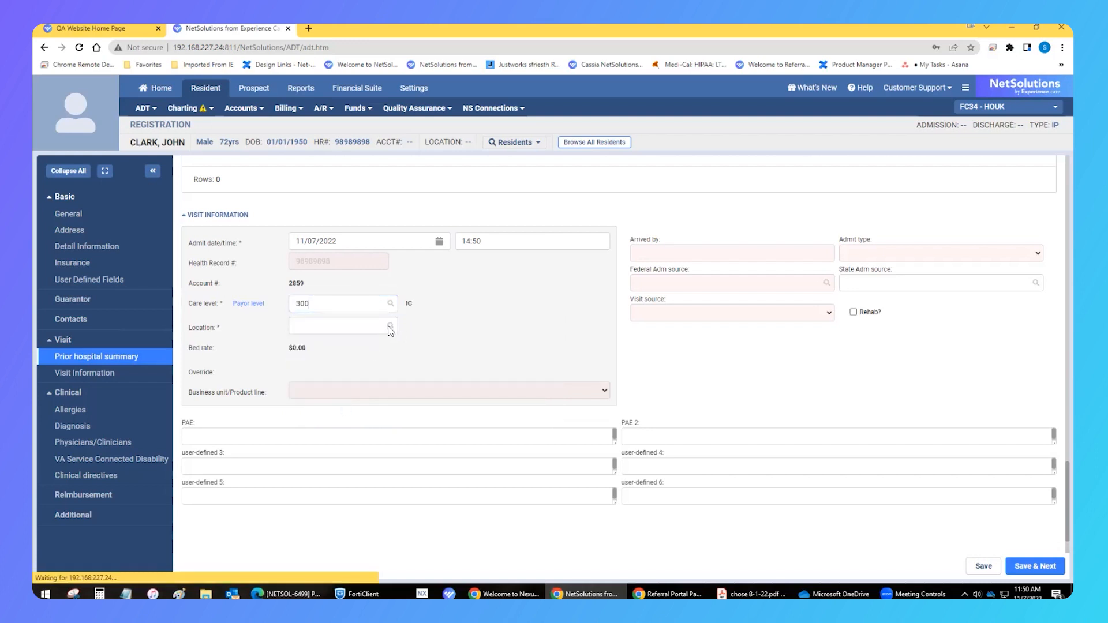
pyautogui.click(370, 284)
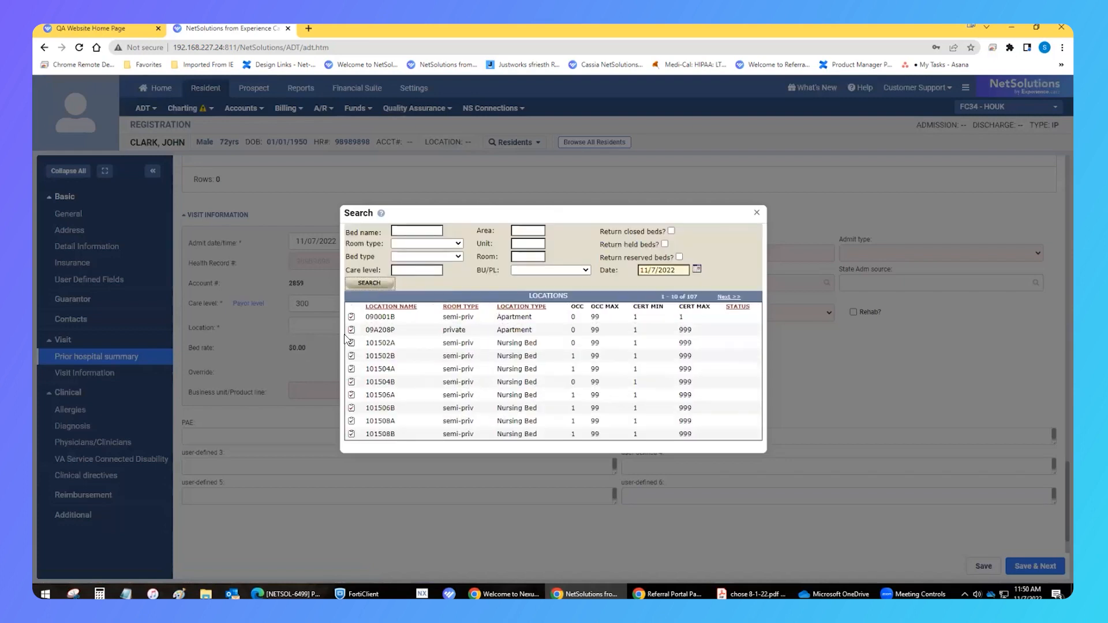
pyautogui.click(354, 343)
# Enter ambulance as the arrival method and set the admit type to Elective
pyautogui.write('ambulance')
pyautogui.press('Tab')
pyautogui.press('e')
# Set the federal admission source to Trans Hosp and visit source to Nursing Home, then save and continue
pyautogui.click(783, 282)
pyautogui.click(786, 355)
pyautogui.click(799, 314)
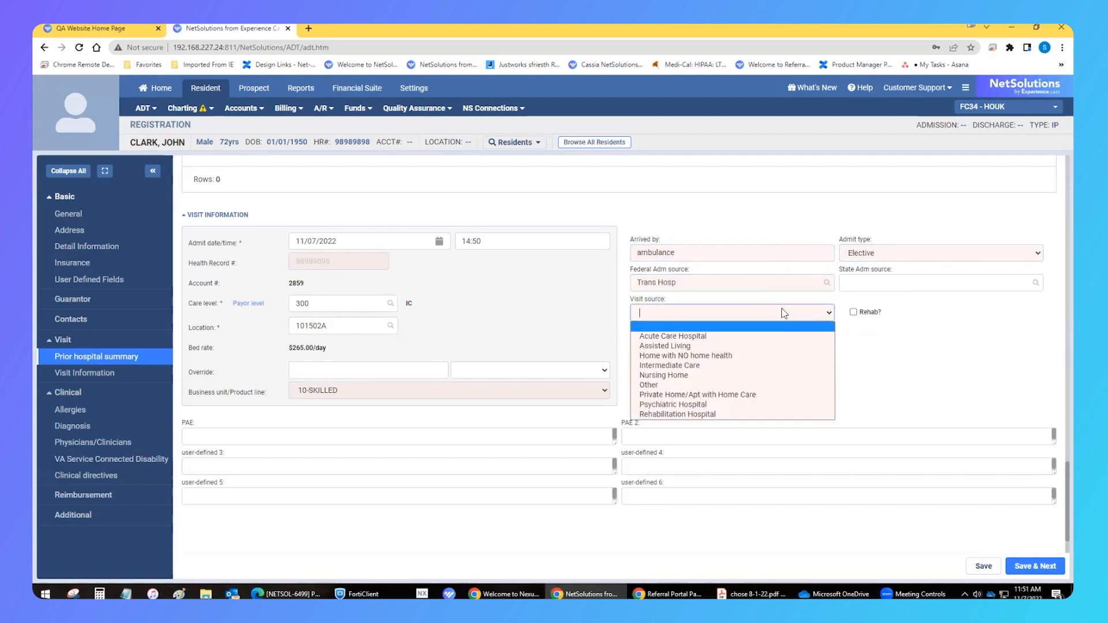
pyautogui.click(674, 376)
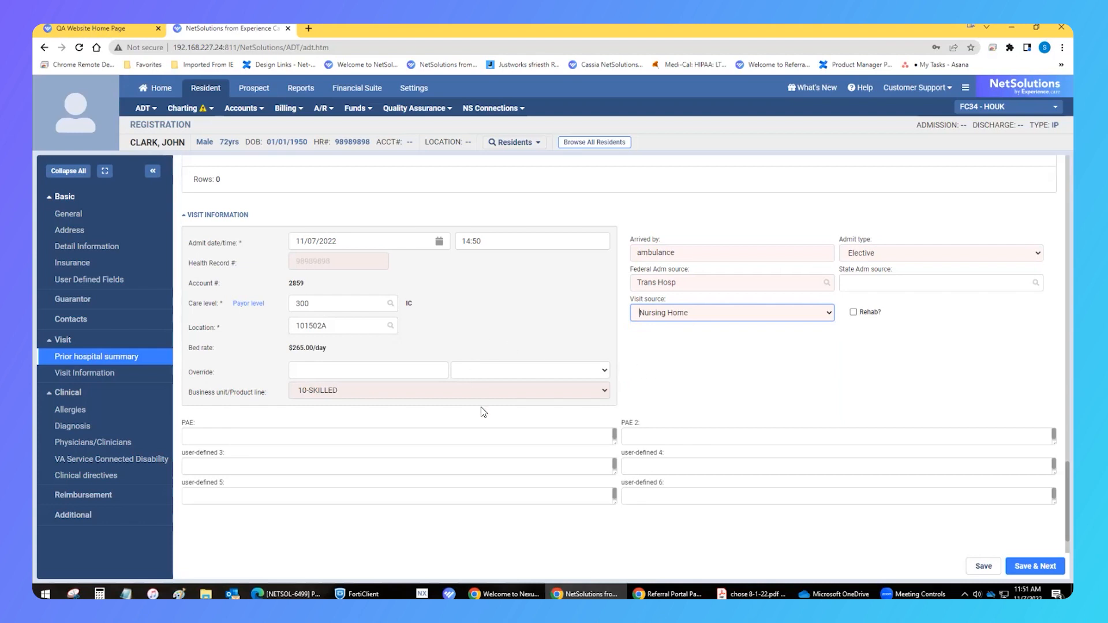
pyautogui.scroll(-1, 480, 406)
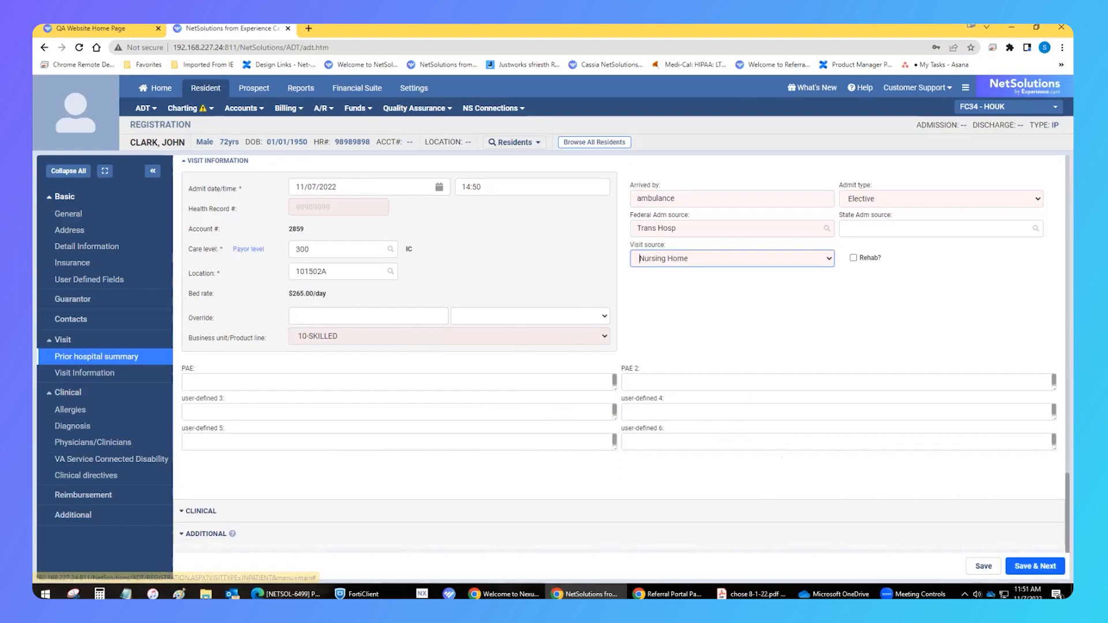
pyautogui.click(1034, 565)
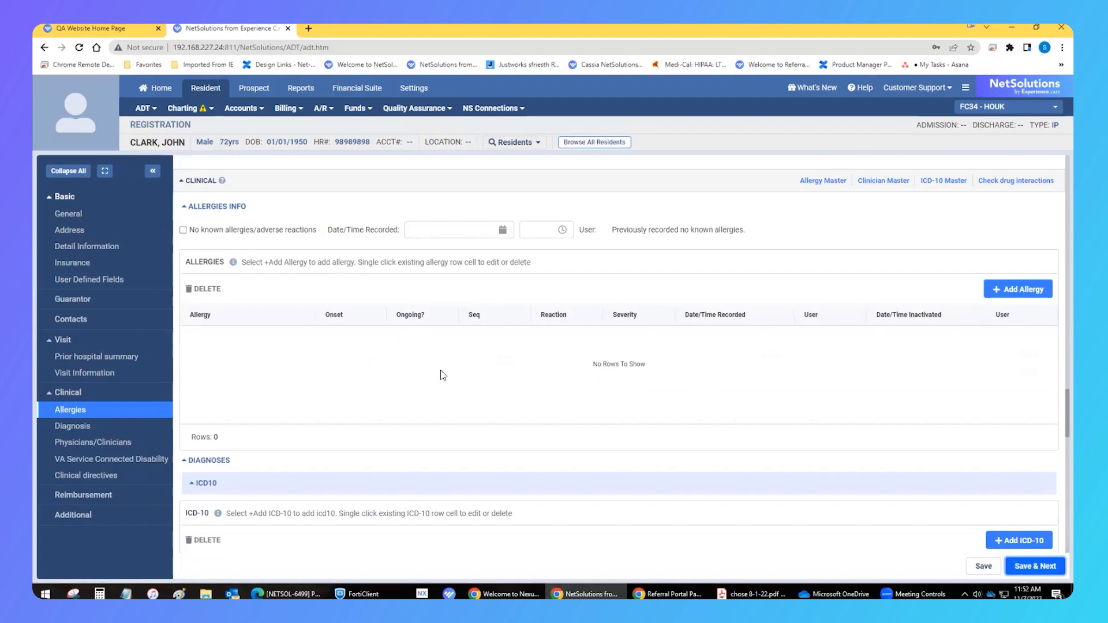
# Add an allergy to 12-HOUR COLD RELIEF, marked ongoing with sequence 1
pyautogui.scroll(-4, 441, 371)
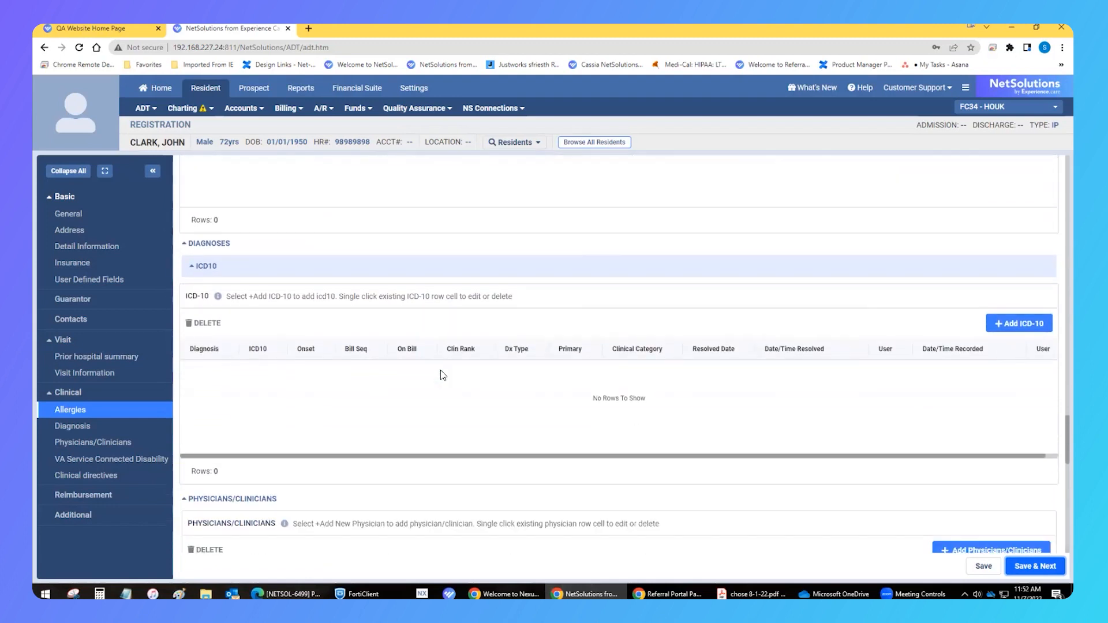
pyautogui.scroll(3, 441, 369)
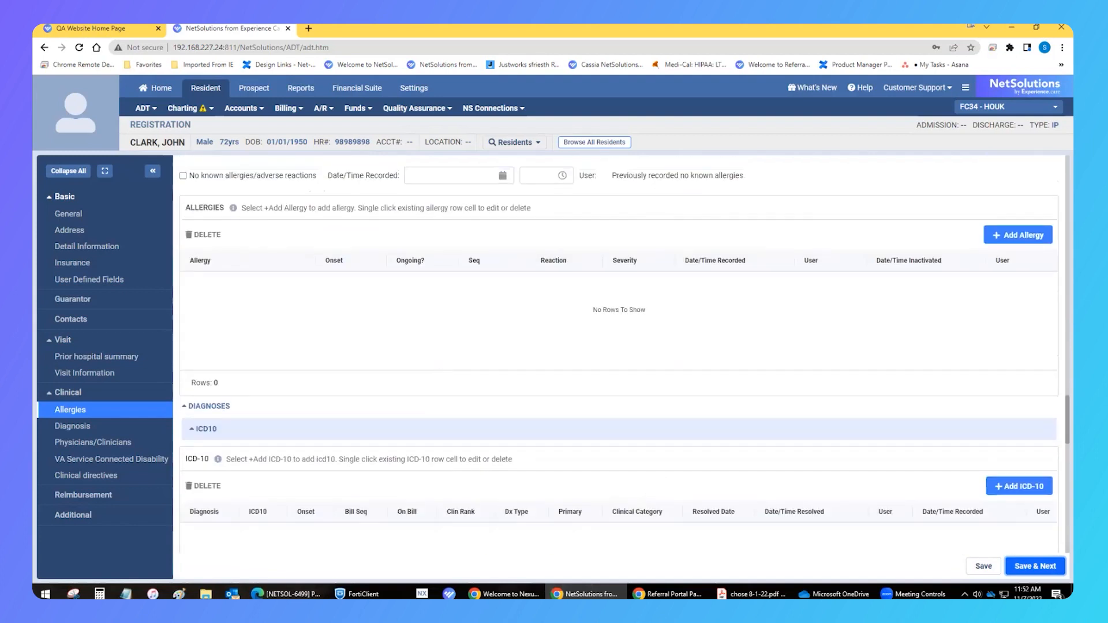
pyautogui.click(1018, 235)
pyautogui.click(286, 463)
pyautogui.click(347, 301)
pyautogui.click(396, 461)
pyautogui.click(331, 535)
pyautogui.click(507, 460)
pyautogui.write('1')
pyautogui.press('Tab')
pyautogui.press('Return')
# Add ICD-10 diagnosis A00.9 Cholera, unspecified from the ICD-10 keyword search
pyautogui.scroll(-4, 635, 344)
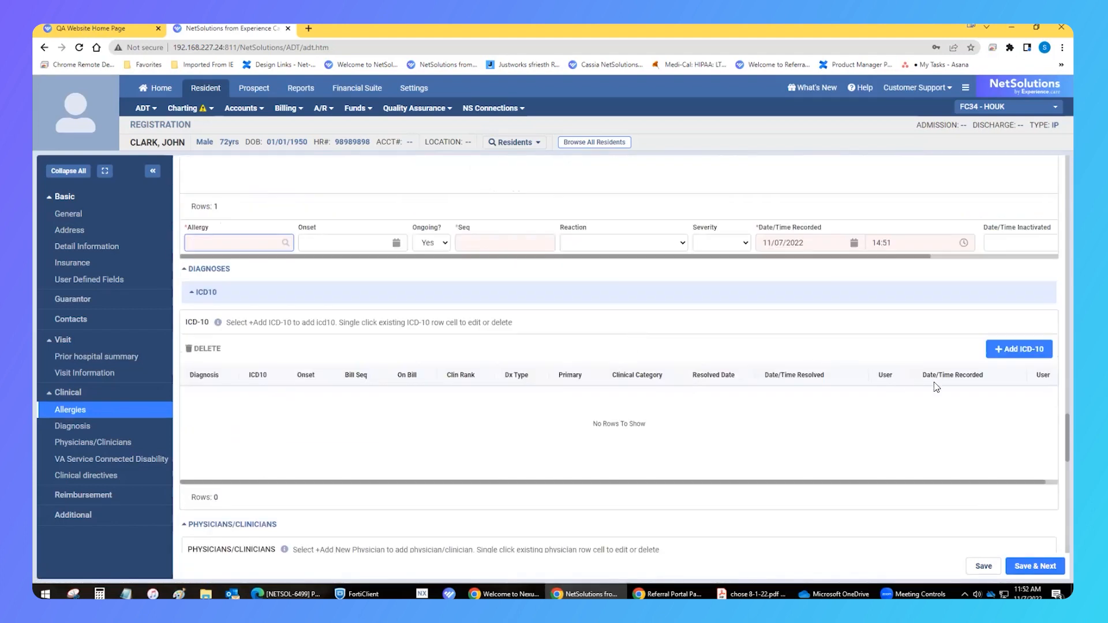
pyautogui.click(1018, 349)
pyautogui.scroll(-2, 524, 263)
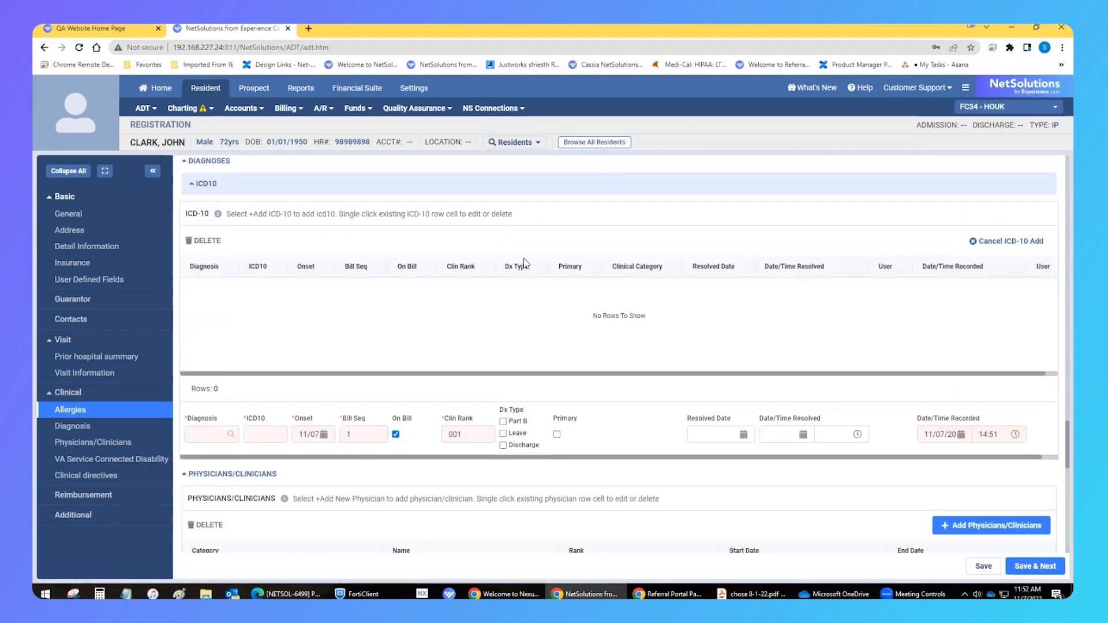
pyautogui.click(232, 435)
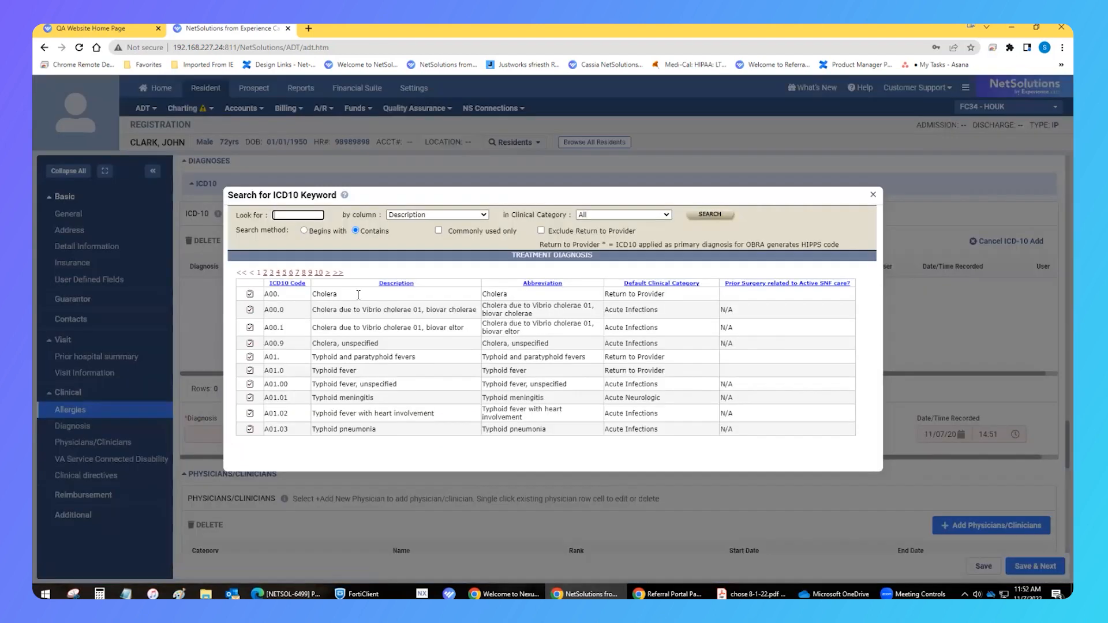
pyautogui.click(251, 344)
pyautogui.click(613, 441)
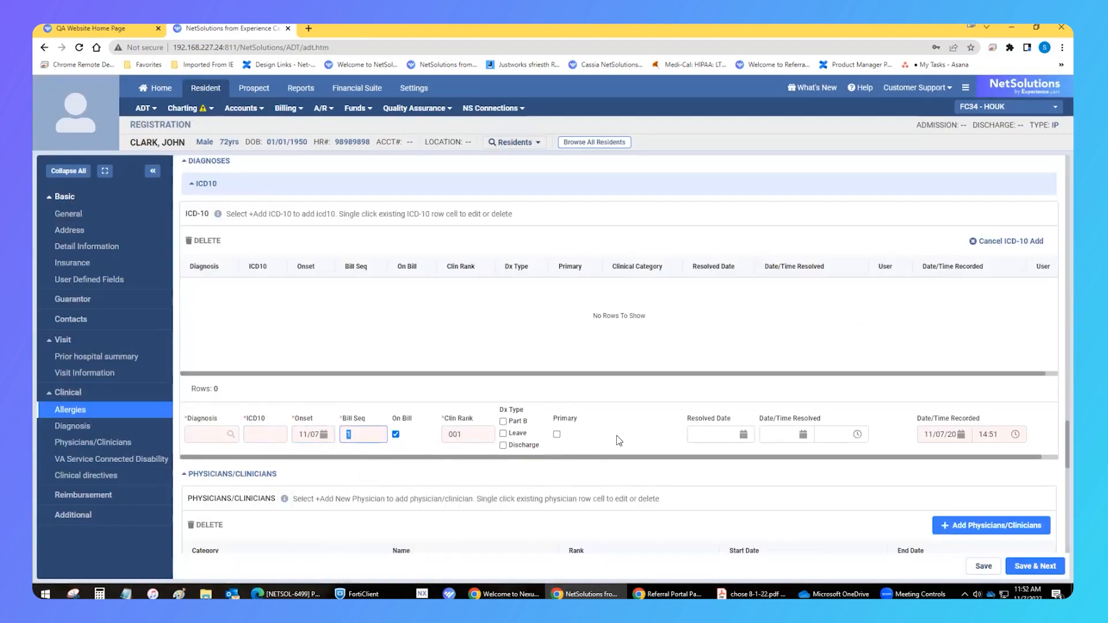
# Add an Attending physician, choosing the clinician from the physician search
pyautogui.scroll(-3, 587, 341)
pyautogui.click(959, 362)
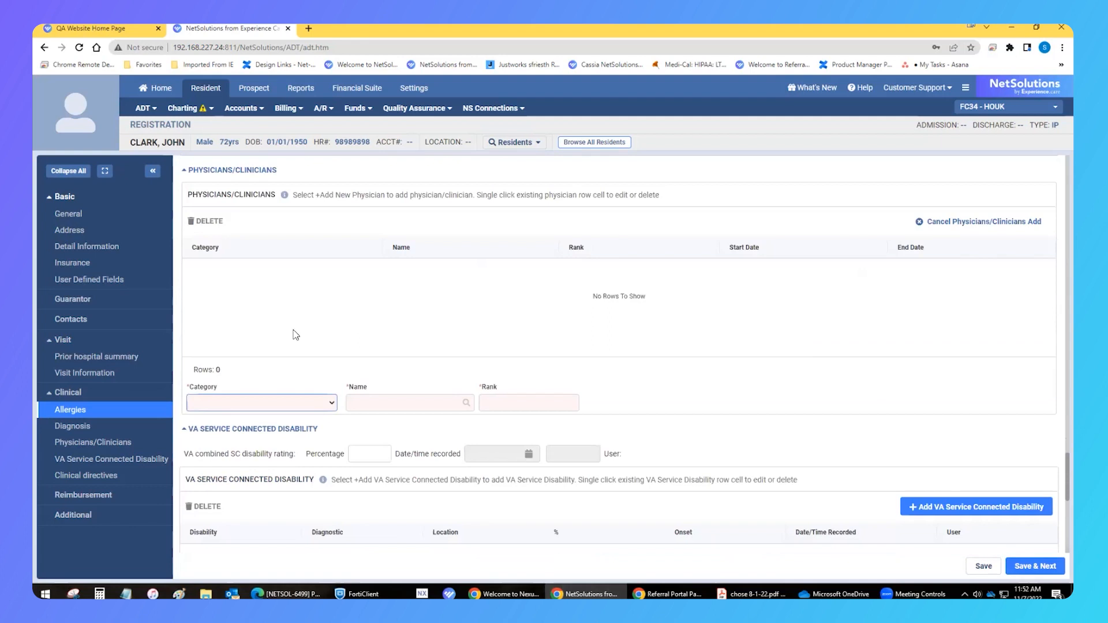
pyautogui.click(331, 403)
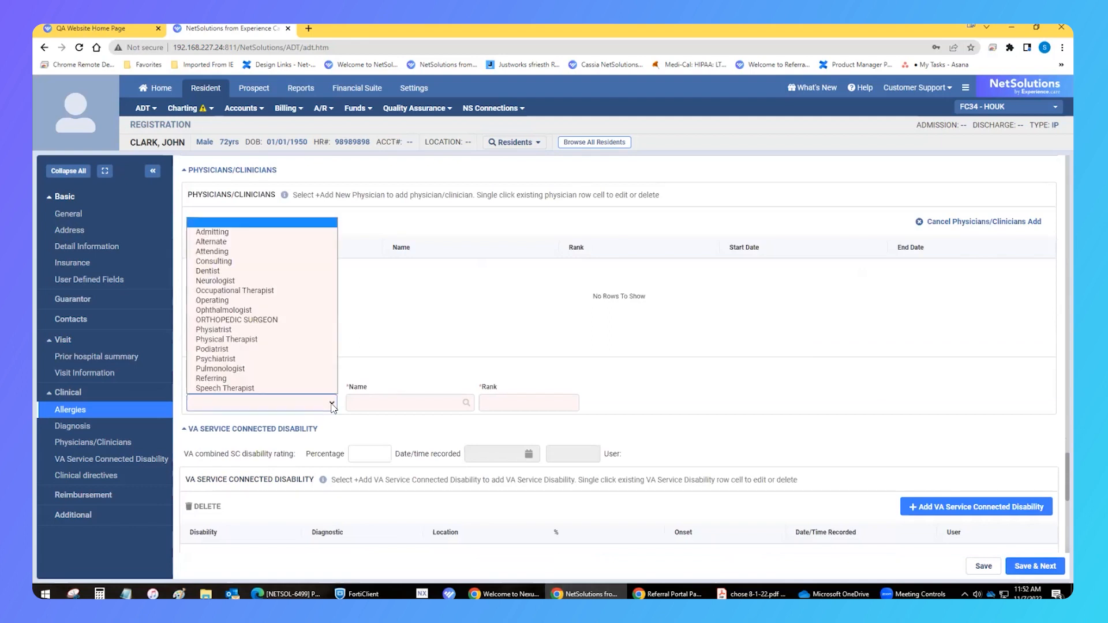
pyautogui.click(304, 253)
pyautogui.click(334, 403)
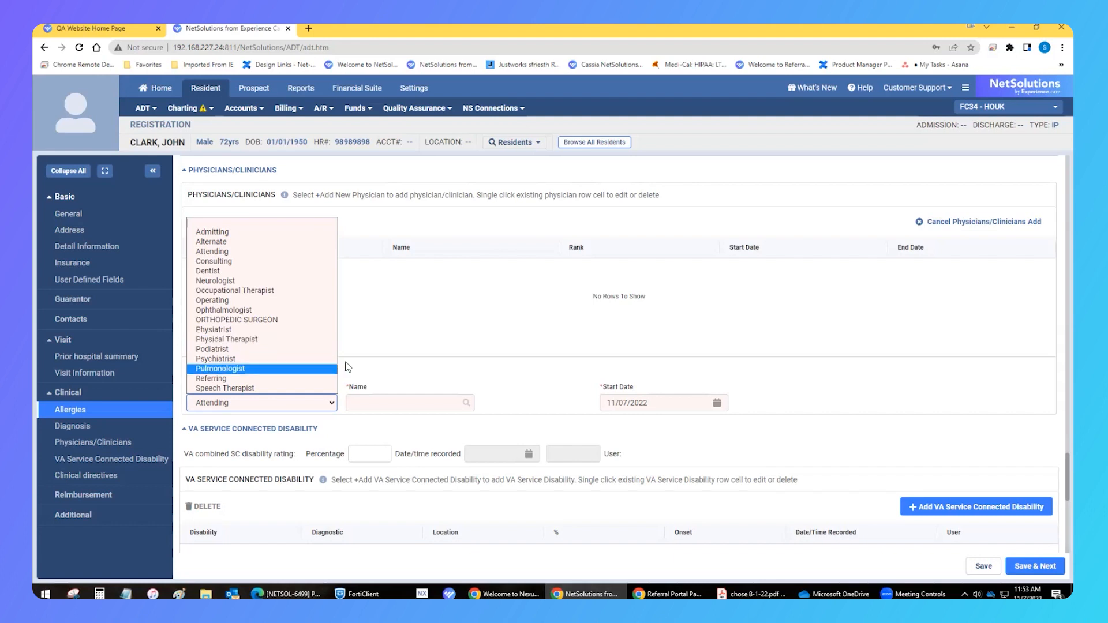
pyautogui.click(426, 370)
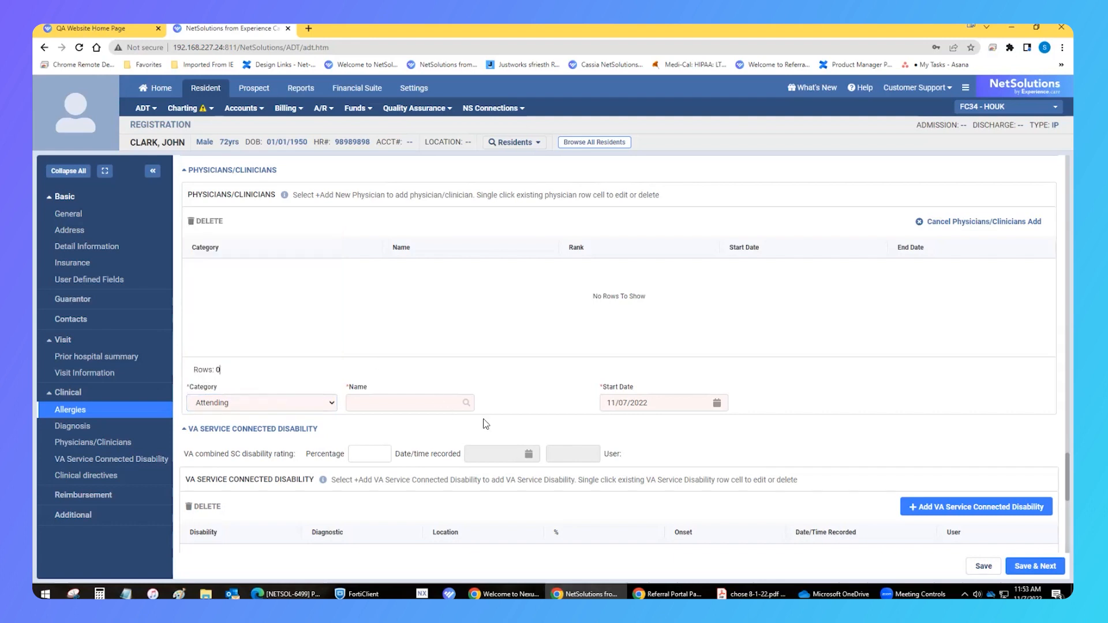
pyautogui.click(469, 404)
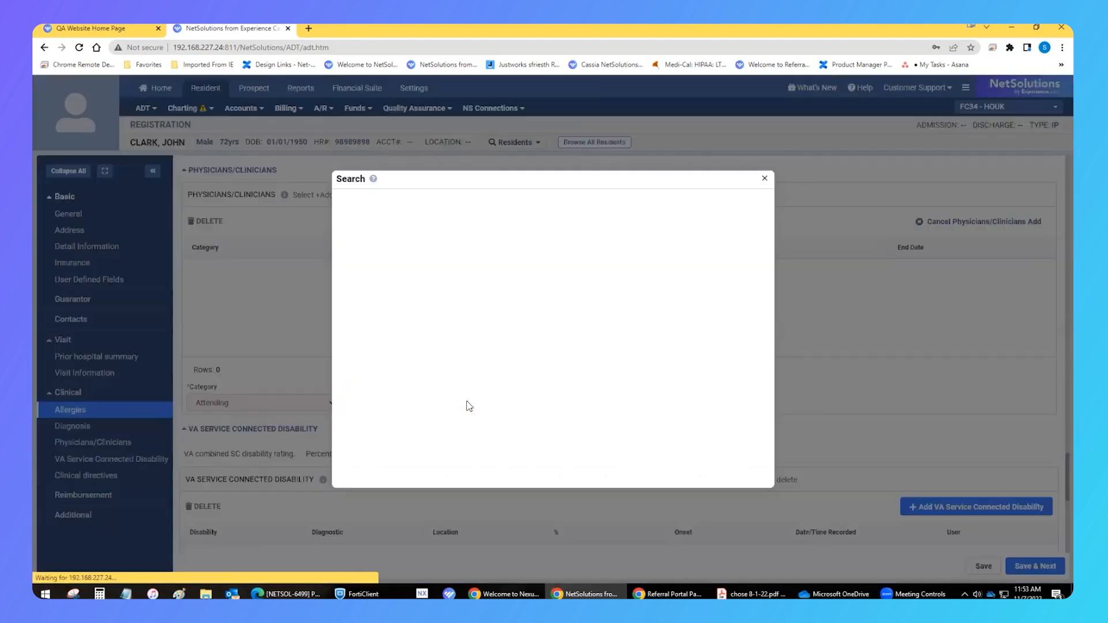
pyautogui.click(396, 285)
# Add a DNR advance directive dated 11/07/2022 at 01:00, then save and continue
pyautogui.scroll(-3, 765, 460)
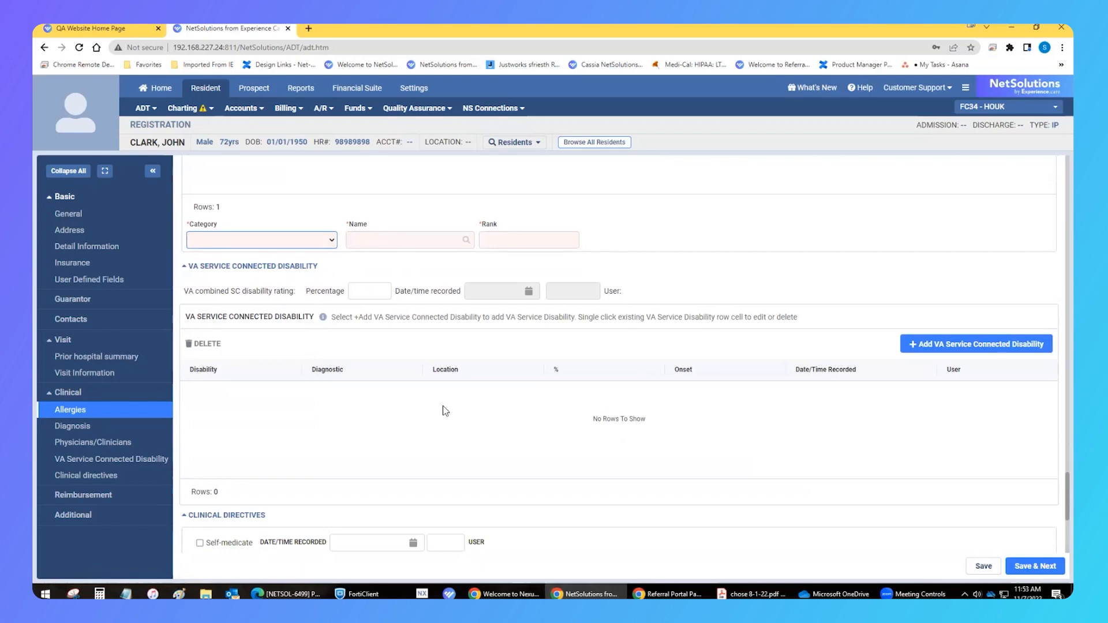
pyautogui.scroll(-3, 520, 456)
pyautogui.scroll(-2, 518, 455)
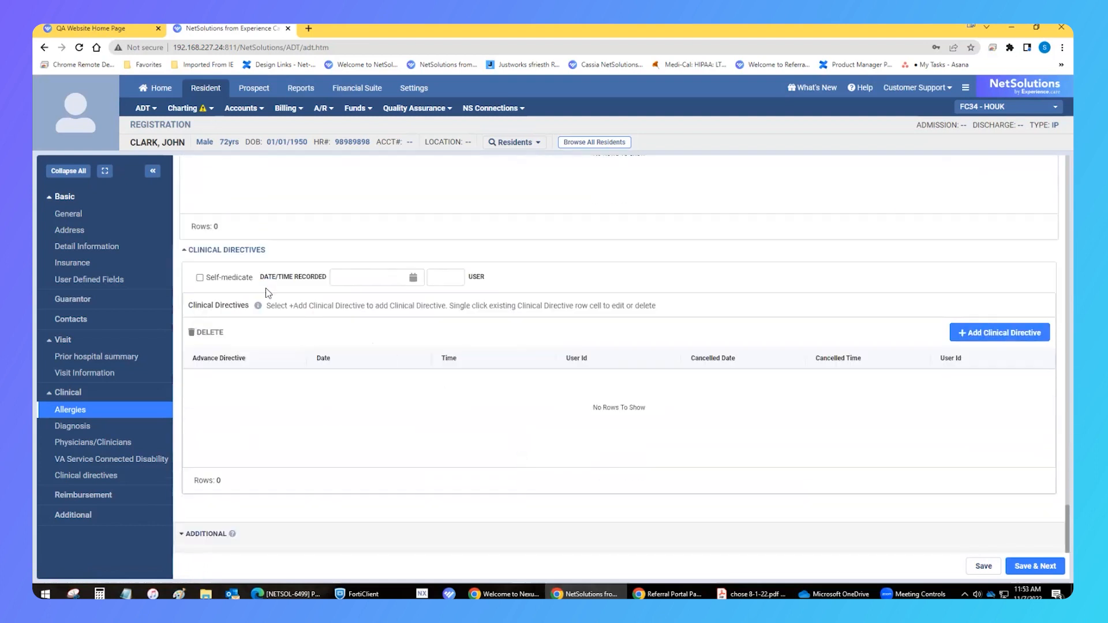
pyautogui.click(993, 333)
pyautogui.click(297, 517)
pyautogui.click(348, 272)
pyautogui.click(415, 517)
pyautogui.click(345, 421)
pyautogui.click(529, 517)
pyautogui.click(459, 453)
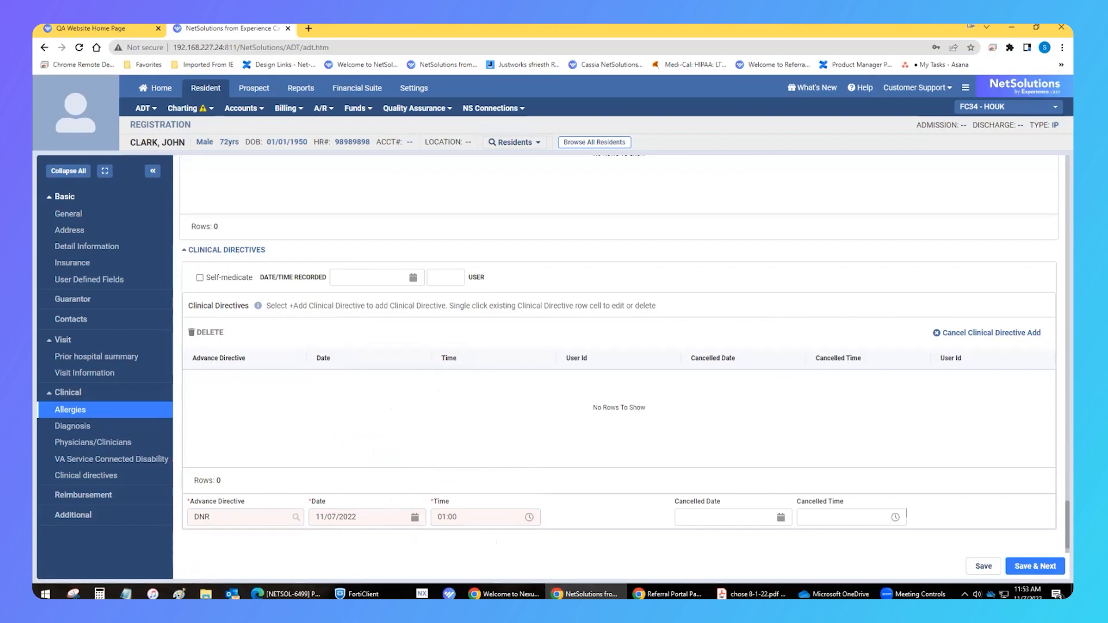
pyautogui.click(1035, 566)
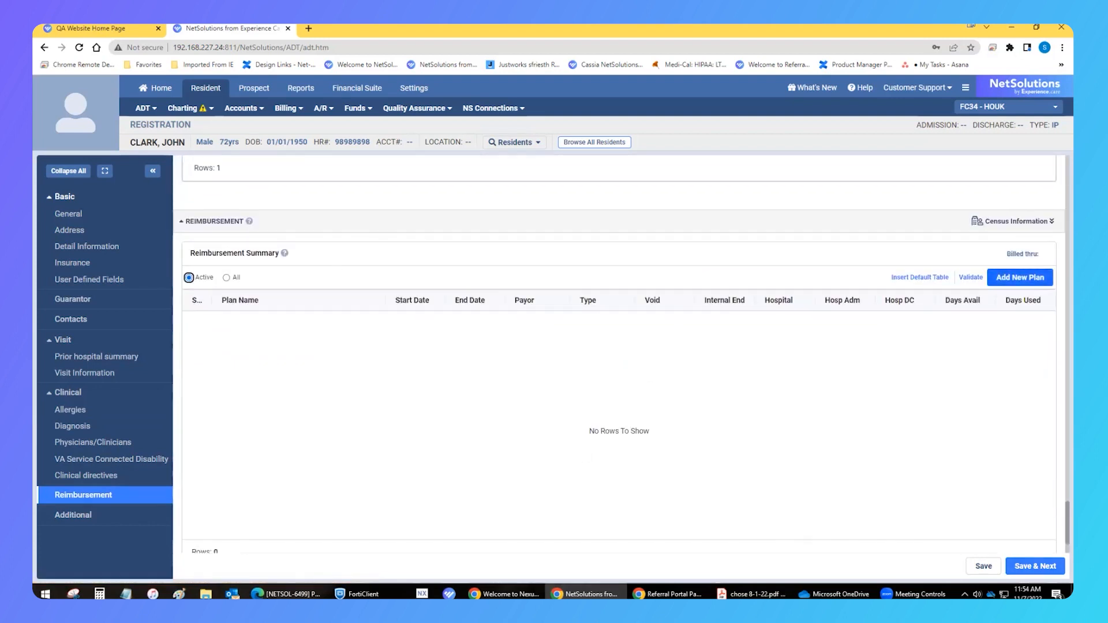
# Add a PRIVATE PAY reimbursement plan starting 11/07/2022, save the plan, then save and continue
pyautogui.click(1019, 277)
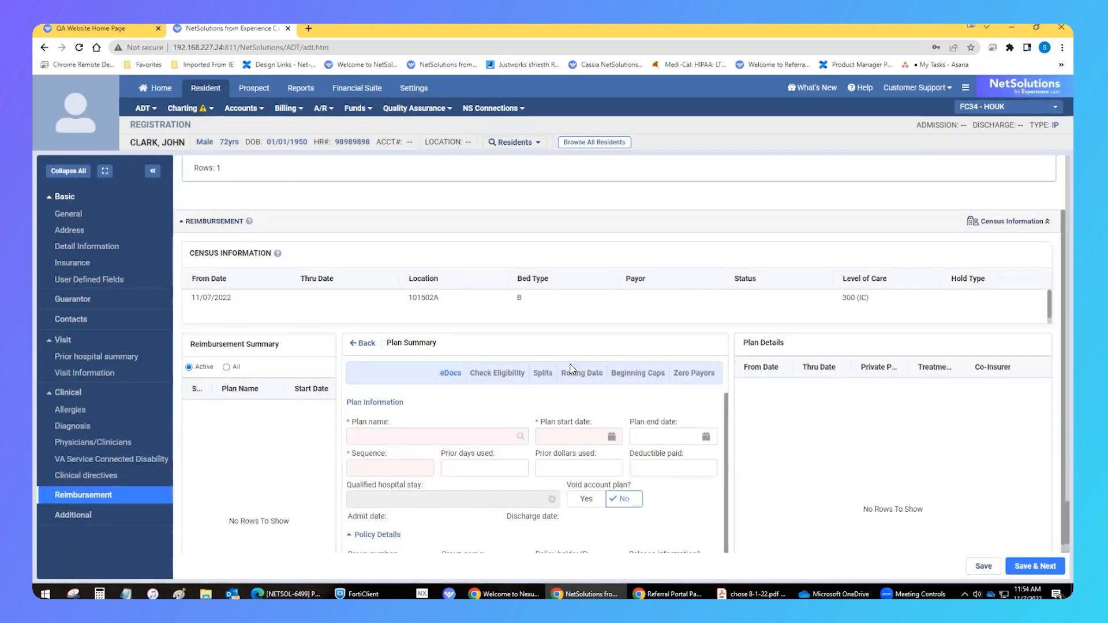
pyautogui.click(521, 436)
pyautogui.click(647, 194)
pyautogui.click(648, 223)
pyautogui.click(728, 195)
pyautogui.click(339, 302)
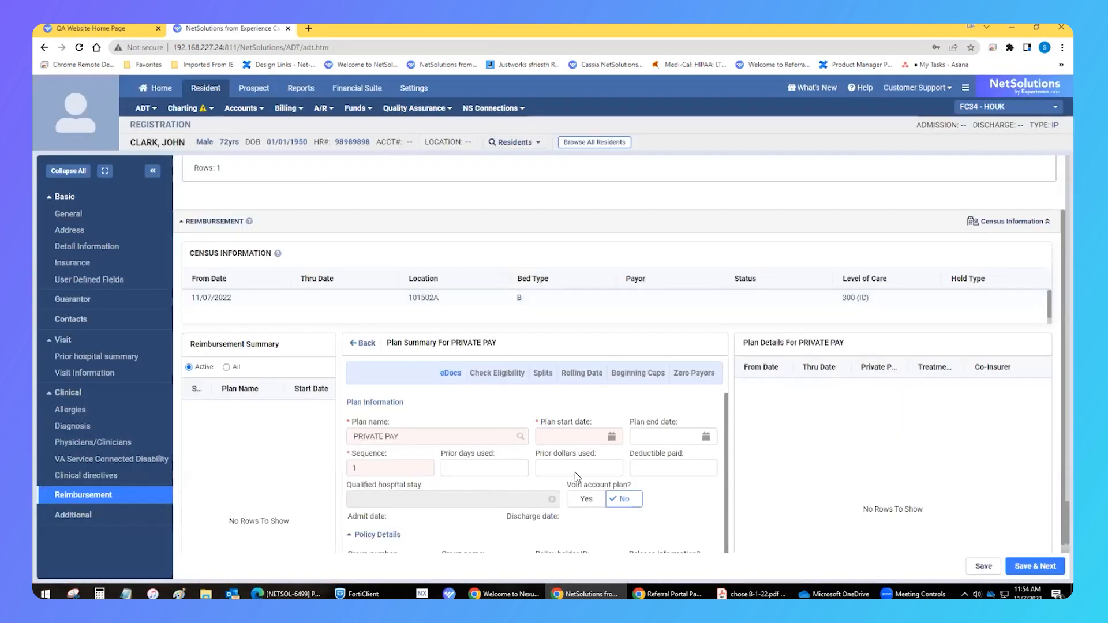
pyautogui.click(589, 434)
pyautogui.click(571, 329)
pyautogui.click(693, 436)
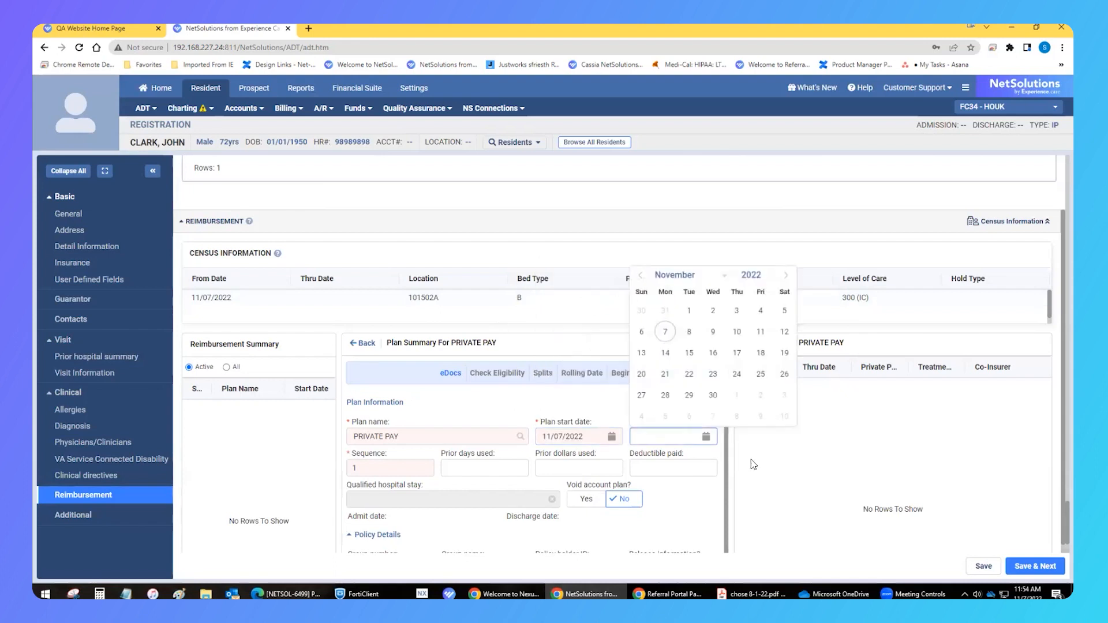
pyautogui.scroll(-3, 721, 468)
pyautogui.scroll(-2, 690, 470)
pyautogui.click(700, 497)
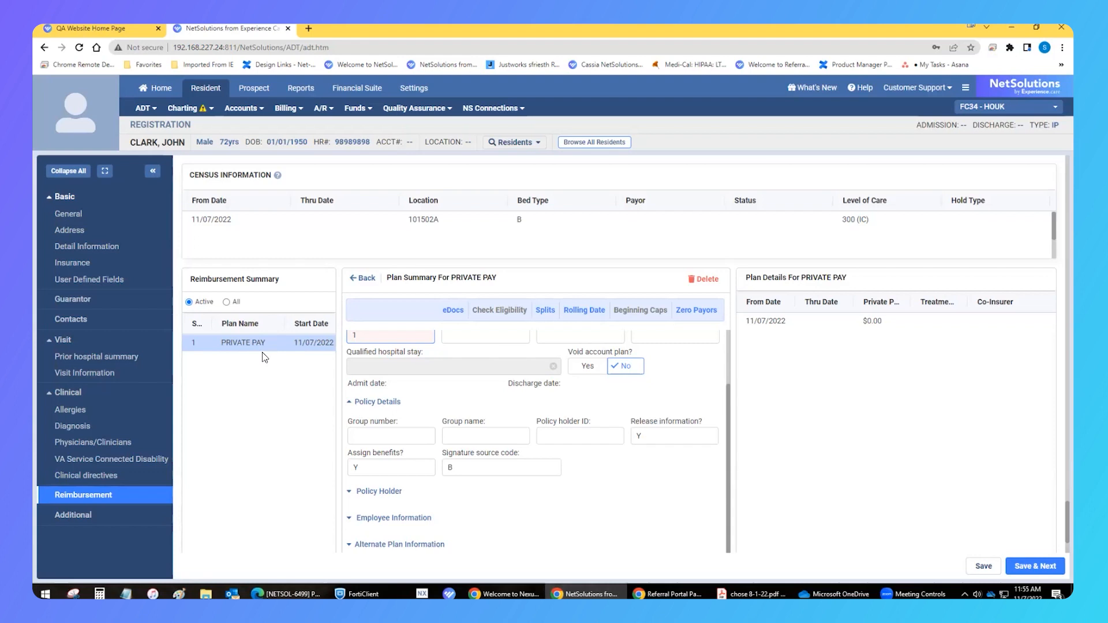
pyautogui.scroll(-2, 262, 352)
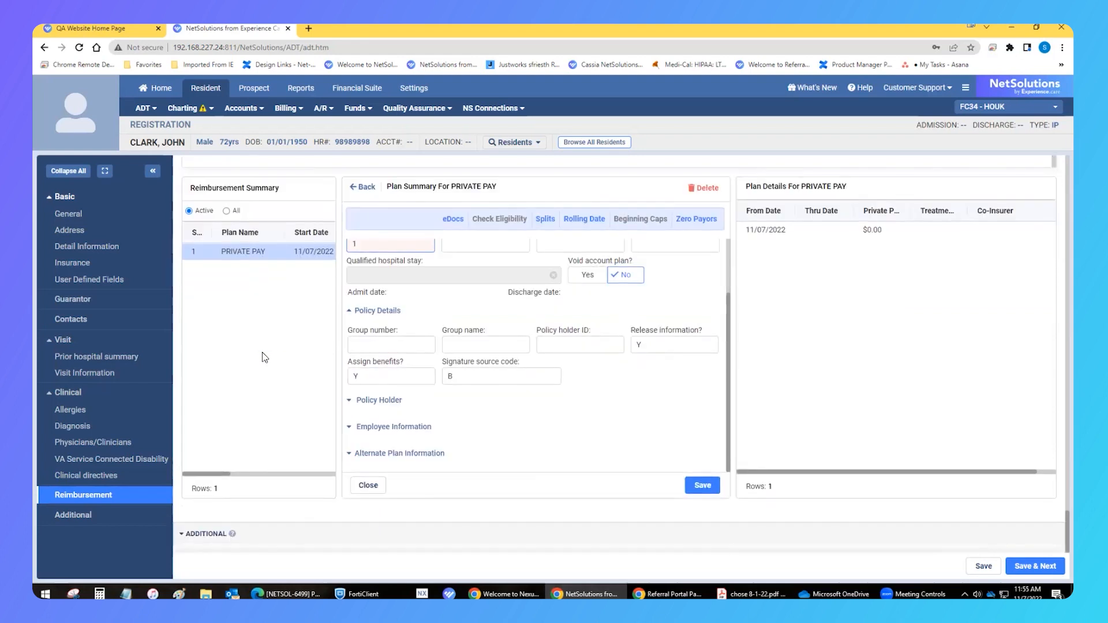
pyautogui.click(1035, 566)
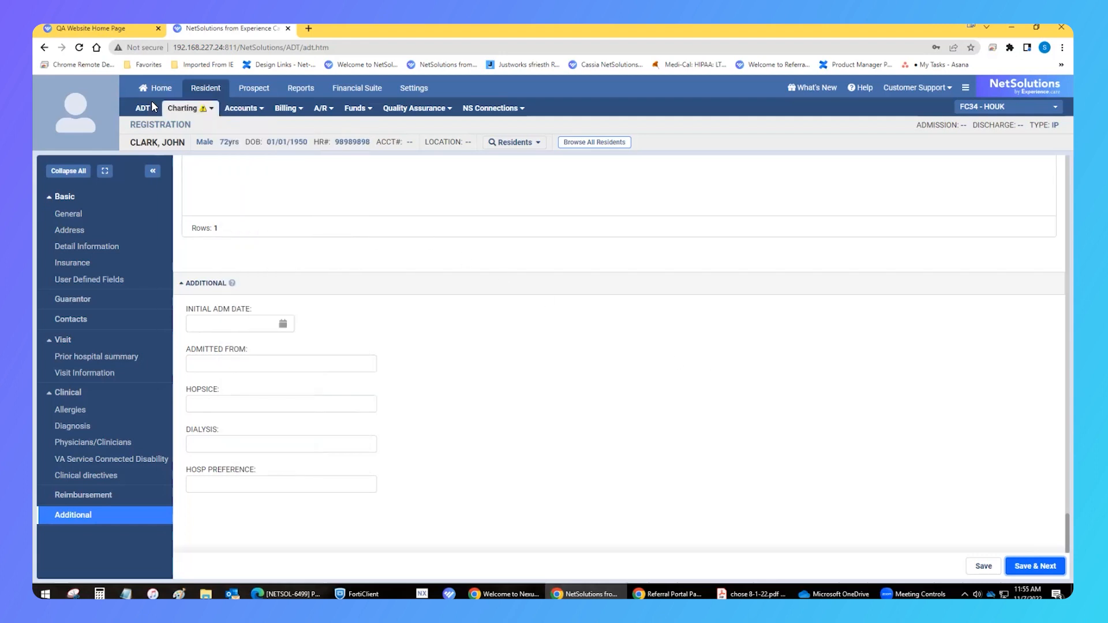
# Open the ADT snapshot to review the resident's registration
pyautogui.moveTo(143, 109)
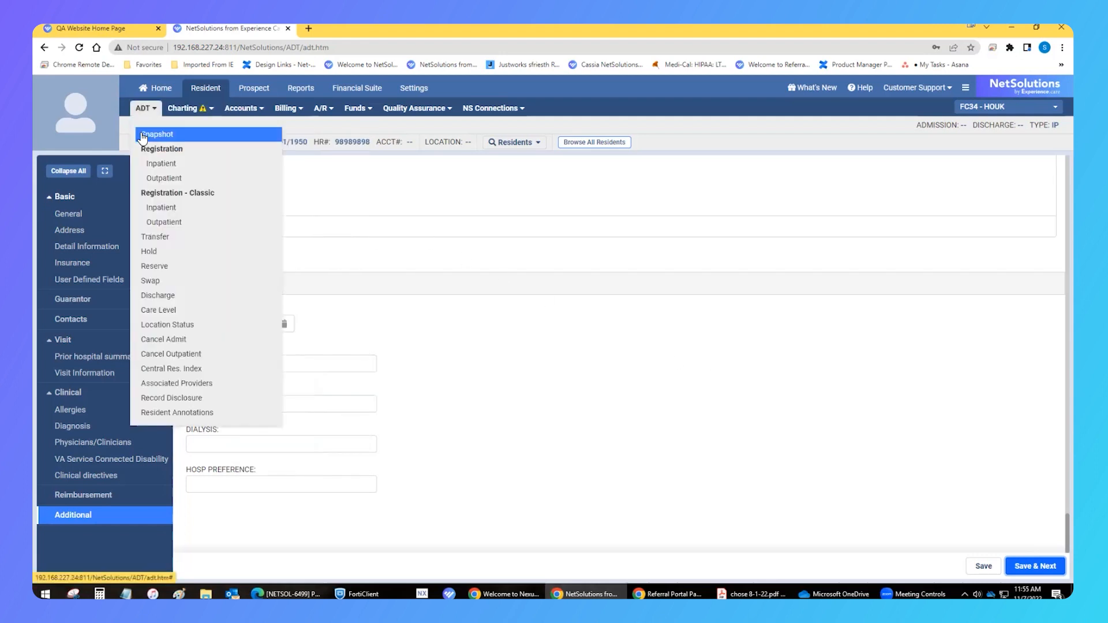
pyautogui.click(143, 135)
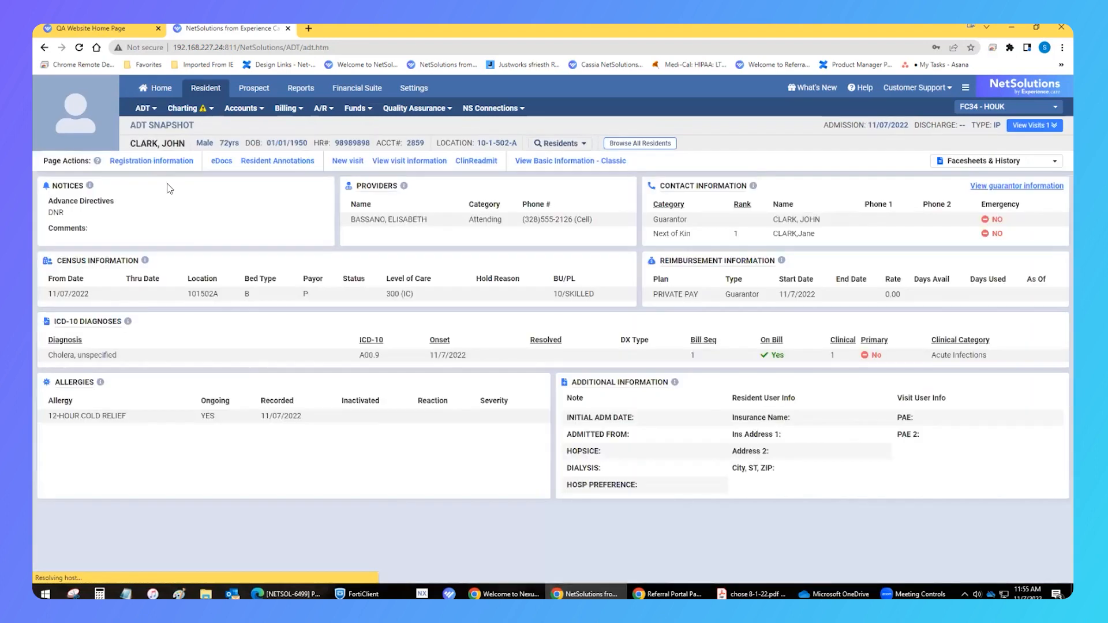